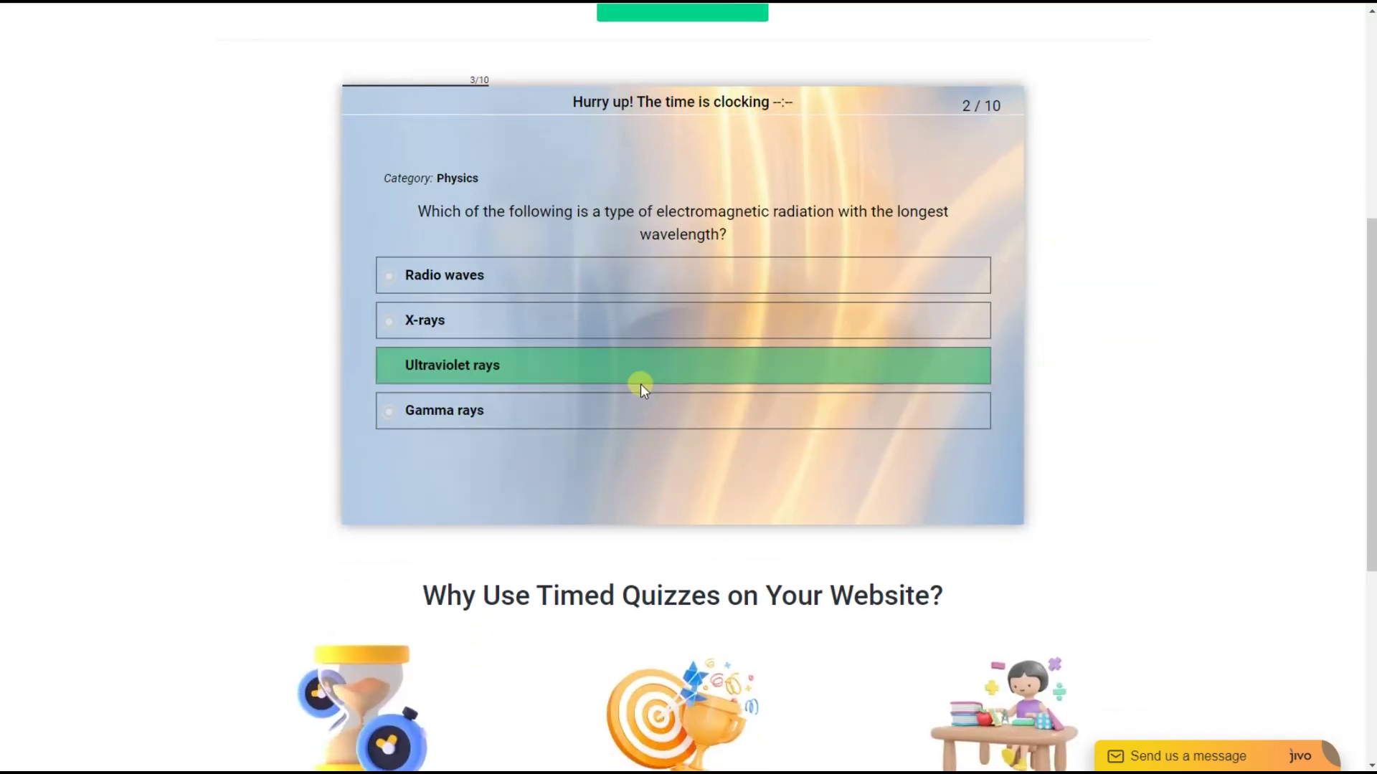
Step: Answer the timed science questions (Melting, Convection, Photosynthesis, Tissue) and submit for a 30% score
{"action": "left_click", "coordinate": [640, 380]}
{"action": "left_click", "coordinate": [647, 384]}
{"action": "left_click", "coordinate": [654, 385]}
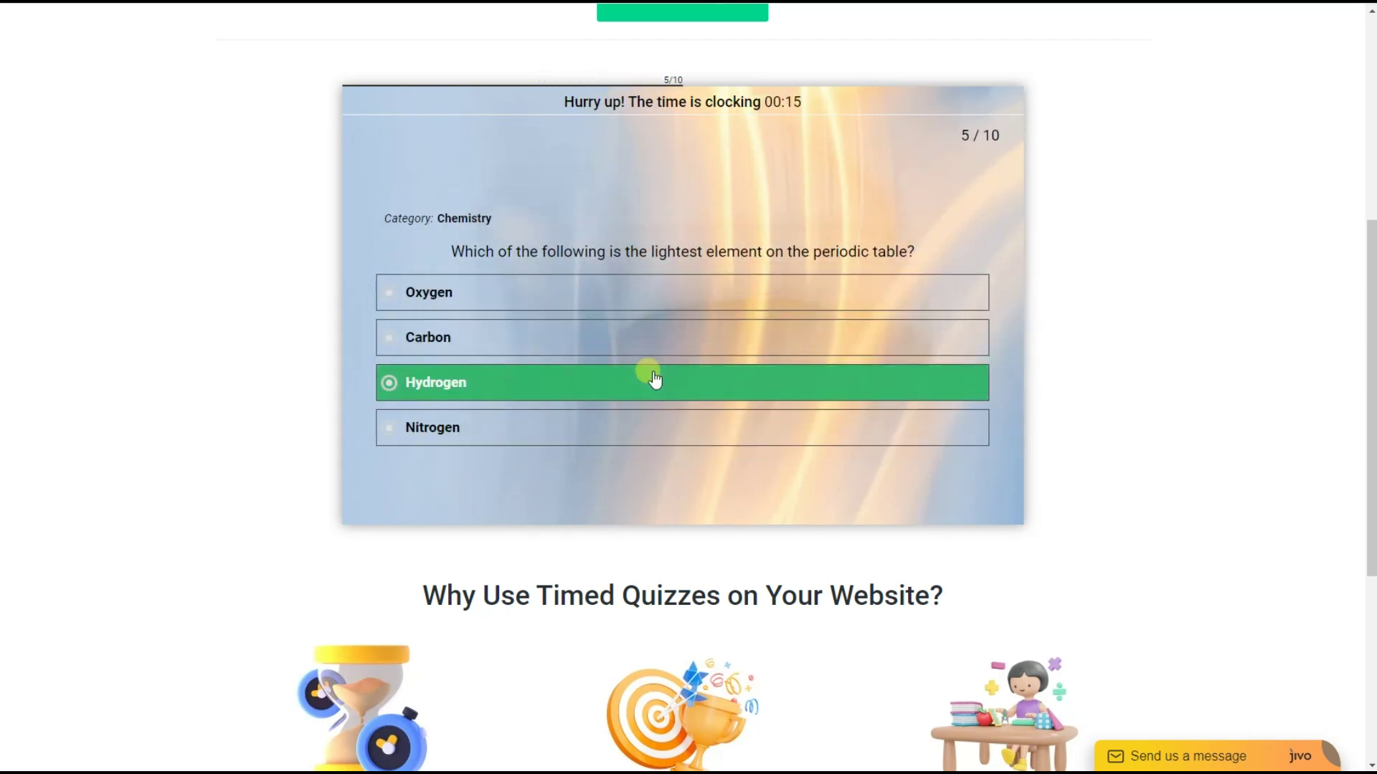
{"action": "left_click", "coordinate": [625, 384]}
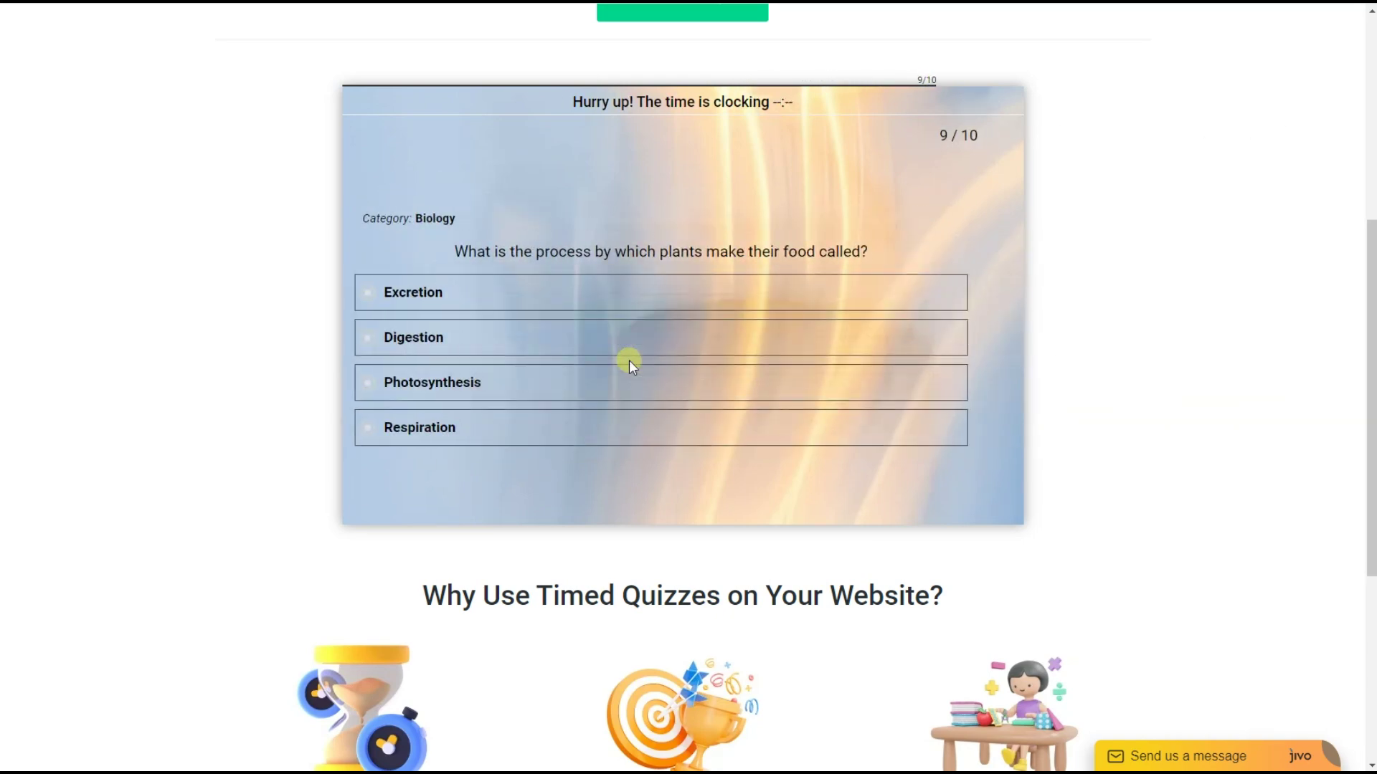
{"action": "left_click", "coordinate": [629, 376]}
{"action": "left_click", "coordinate": [624, 324]}
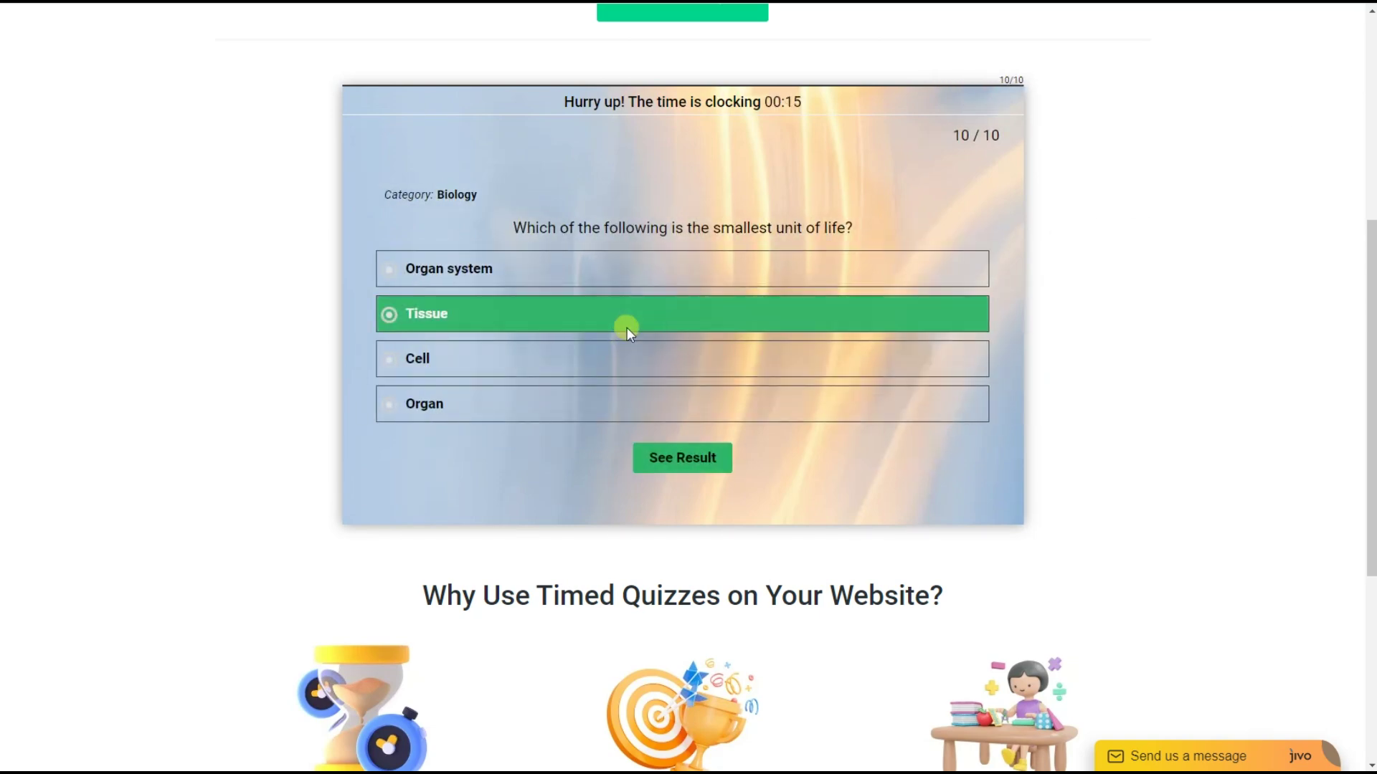
{"action": "left_click", "coordinate": [691, 457]}
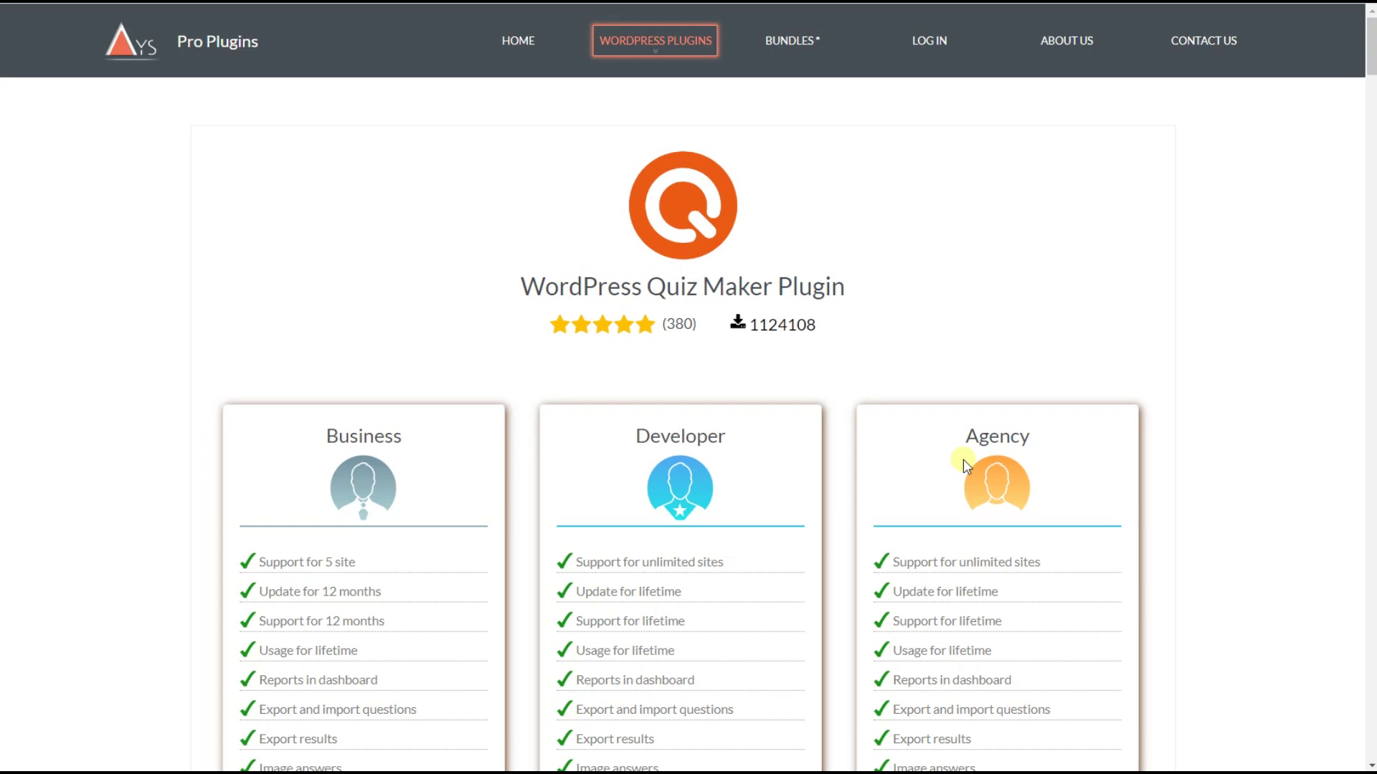
Step: Scroll through the Business, Developer and Agency plan feature comparison on the pricing page
{"action": "scroll", "coordinate": [889, 394], "scroll_direction": "down", "scroll_amount": 5}
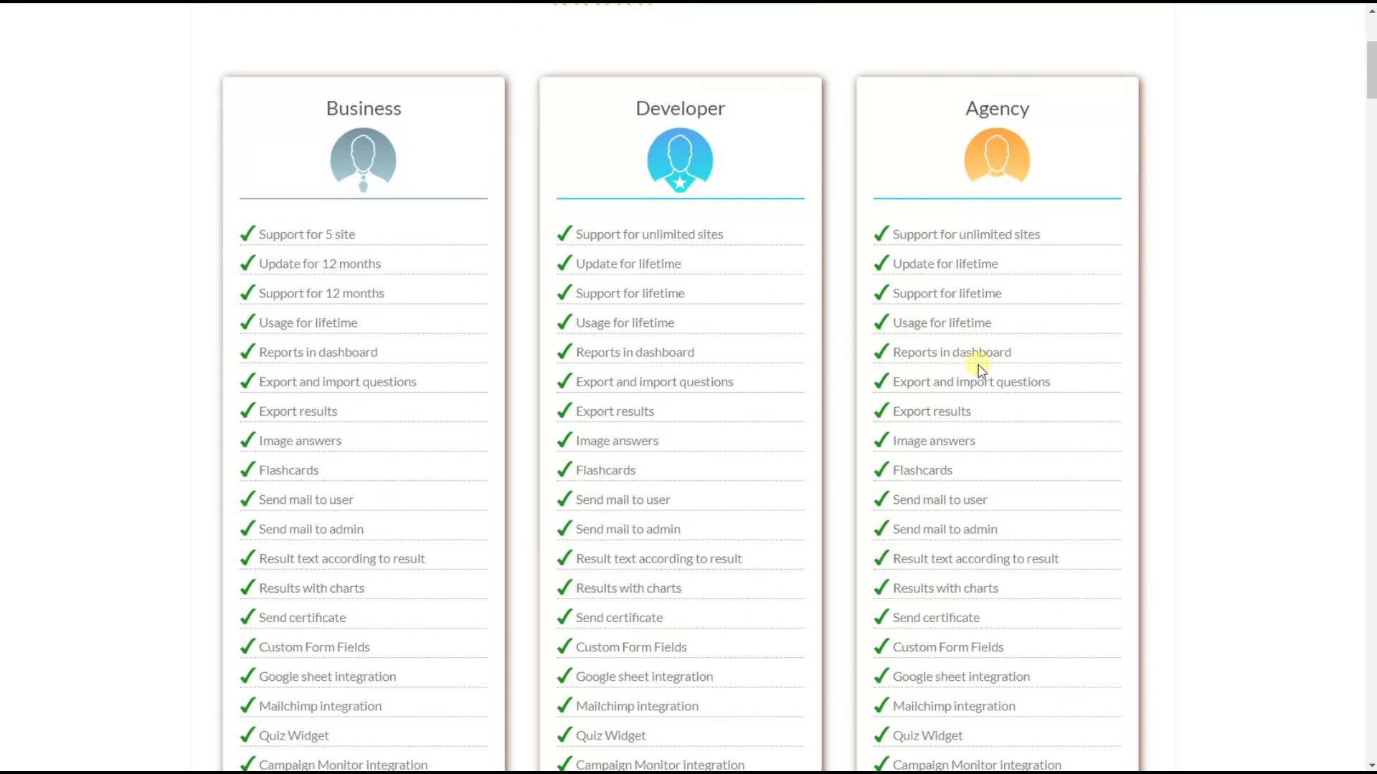
{"action": "scroll", "coordinate": [905, 393], "scroll_direction": "down", "scroll_amount": 8}
{"action": "scroll", "coordinate": [898, 391], "scroll_direction": "up", "scroll_amount": 7}
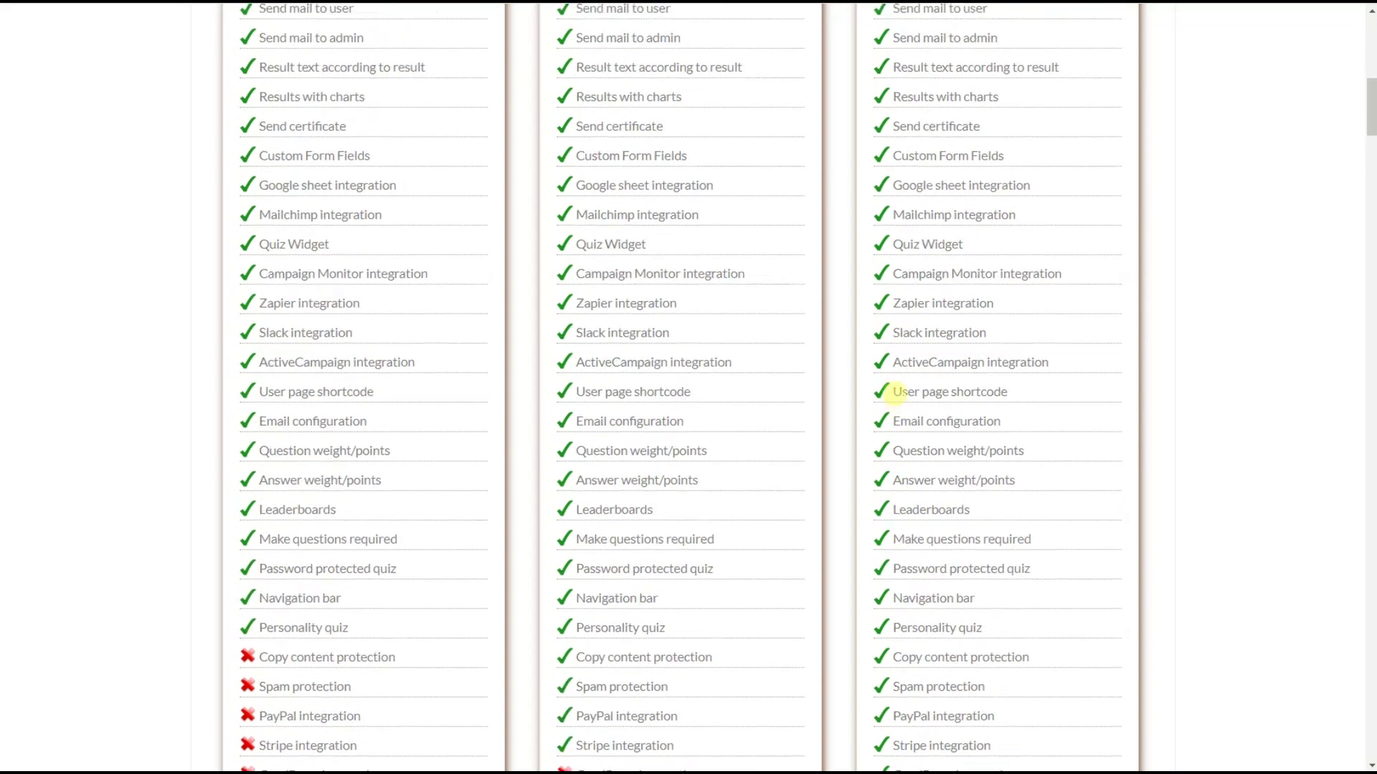
{"action": "scroll", "coordinate": [893, 394], "scroll_direction": "up", "scroll_amount": 4}
{"action": "scroll", "coordinate": [655, 93], "scroll_direction": "up", "scroll_amount": 1}
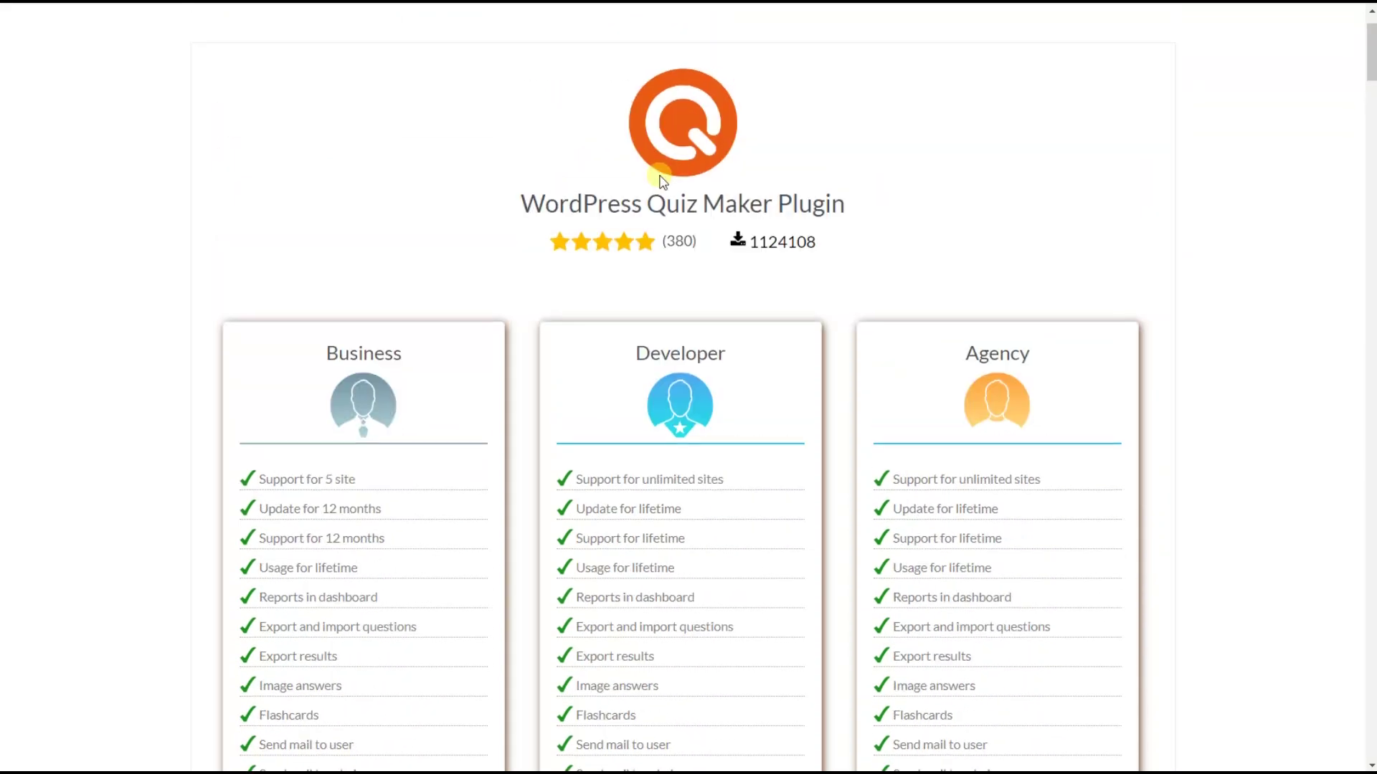
{"action": "scroll", "coordinate": [655, 178], "scroll_direction": "down", "scroll_amount": 10}
{"action": "scroll", "coordinate": [658, 176], "scroll_direction": "down", "scroll_amount": 1}
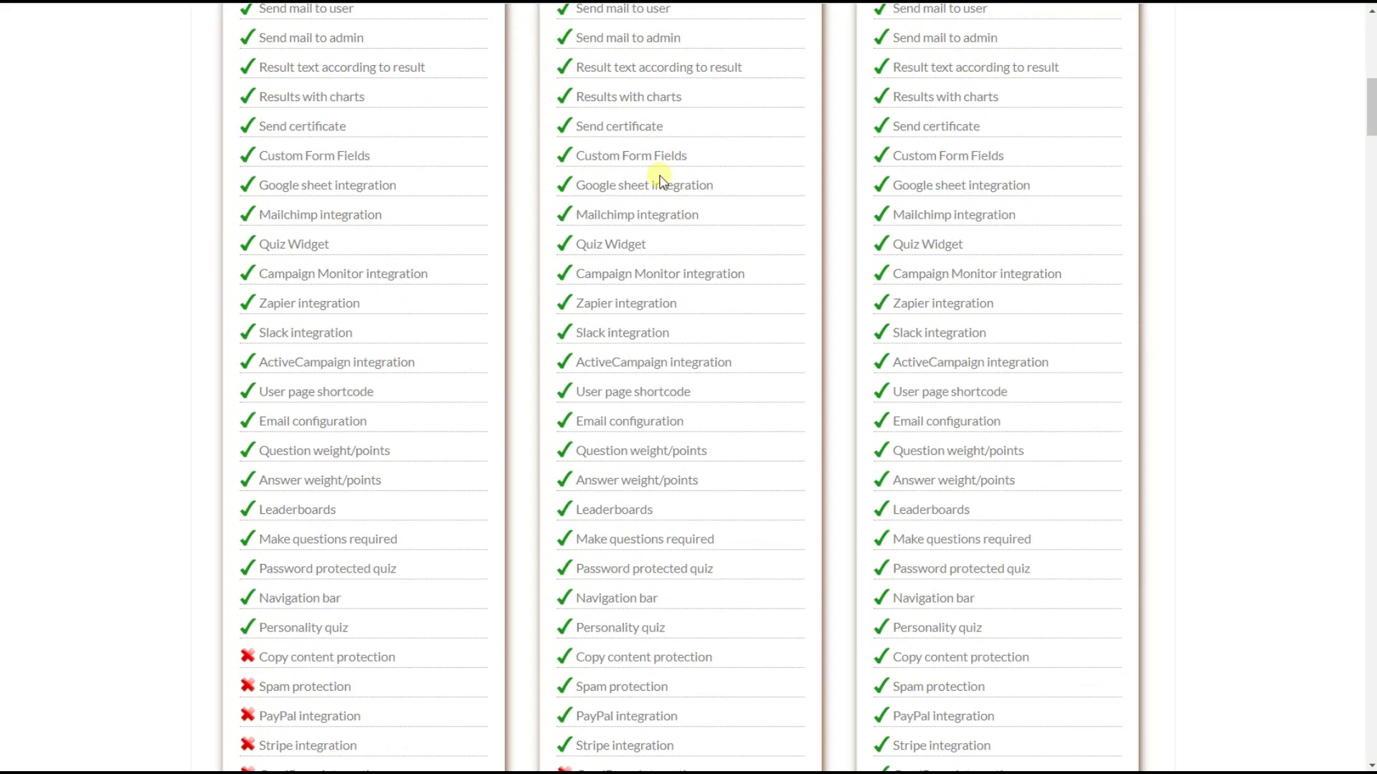
{"action": "scroll", "coordinate": [660, 178], "scroll_direction": "down", "scroll_amount": 7}
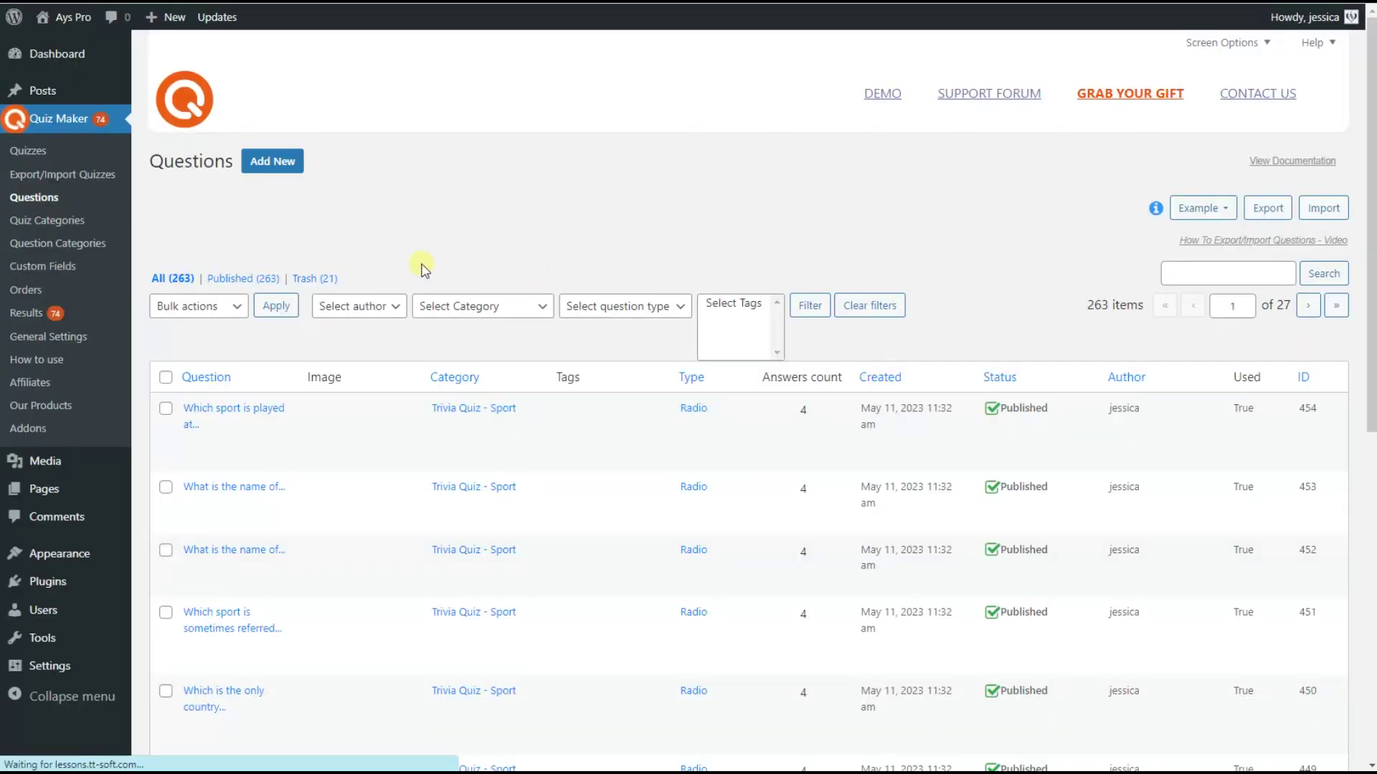
Step: Create a new question with the text 'Question' and add answer rows up to five
{"action": "left_click", "coordinate": [272, 160]}
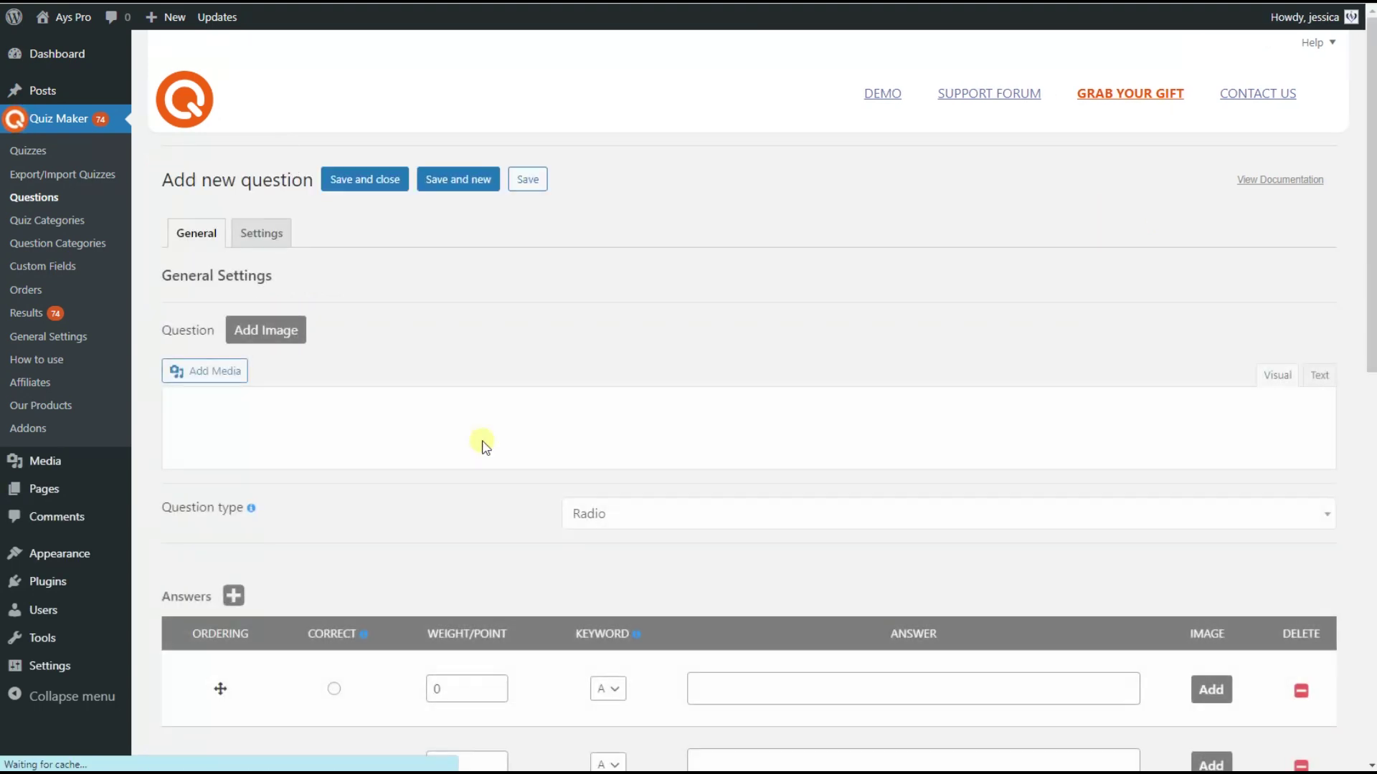
{"action": "scroll", "coordinate": [545, 319], "scroll_direction": "down", "scroll_amount": 3}
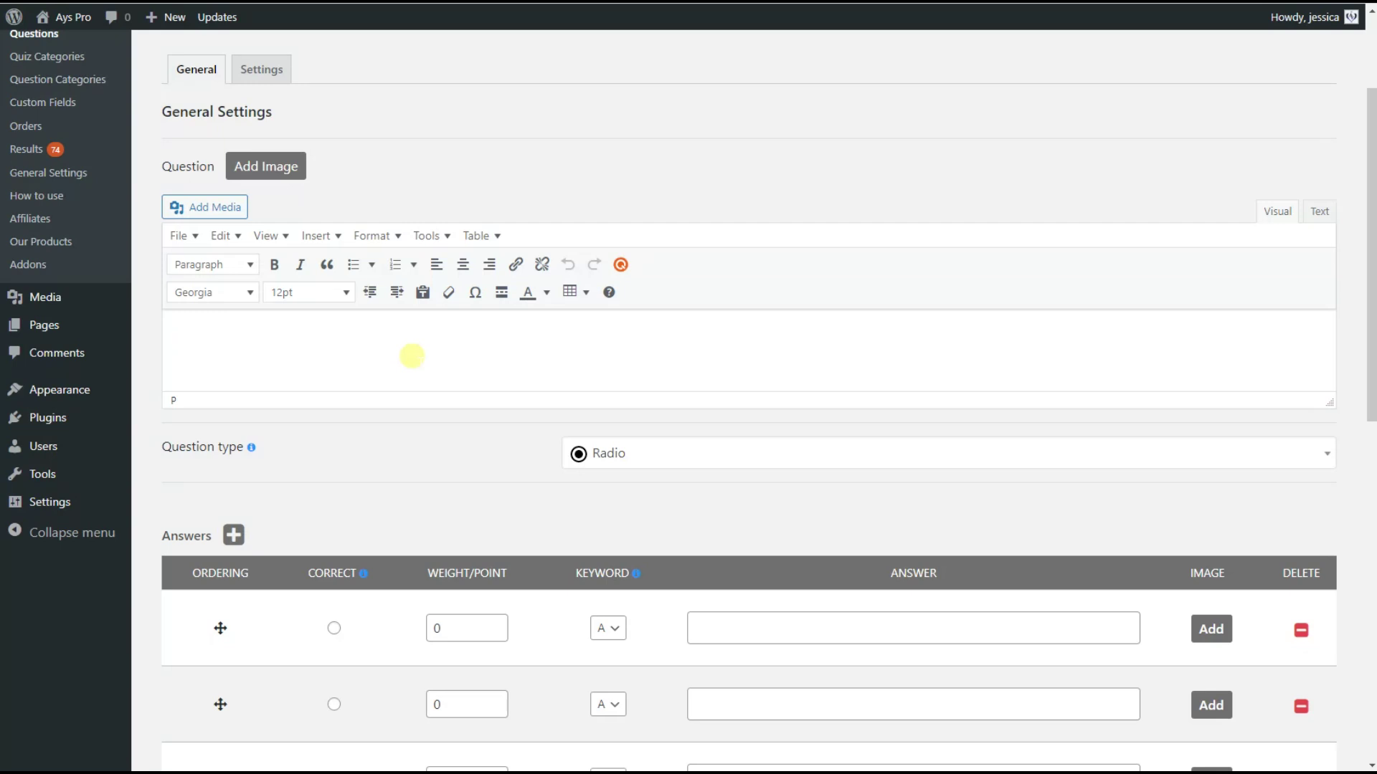
{"action": "left_click", "coordinate": [411, 356]}
{"action": "type", "text": "Quest"}
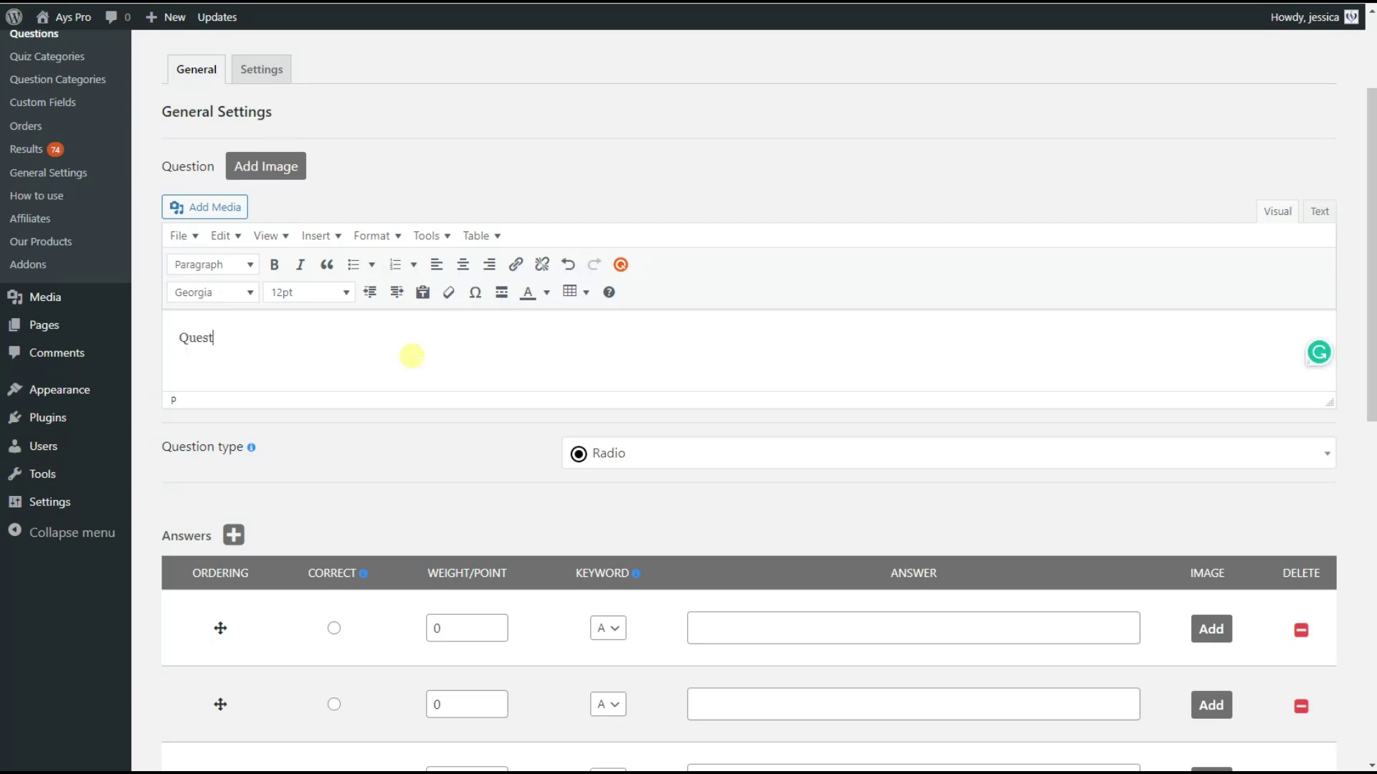
{"action": "type", "text": "ion"}
{"action": "scroll", "coordinate": [645, 612], "scroll_direction": "down", "scroll_amount": 2}
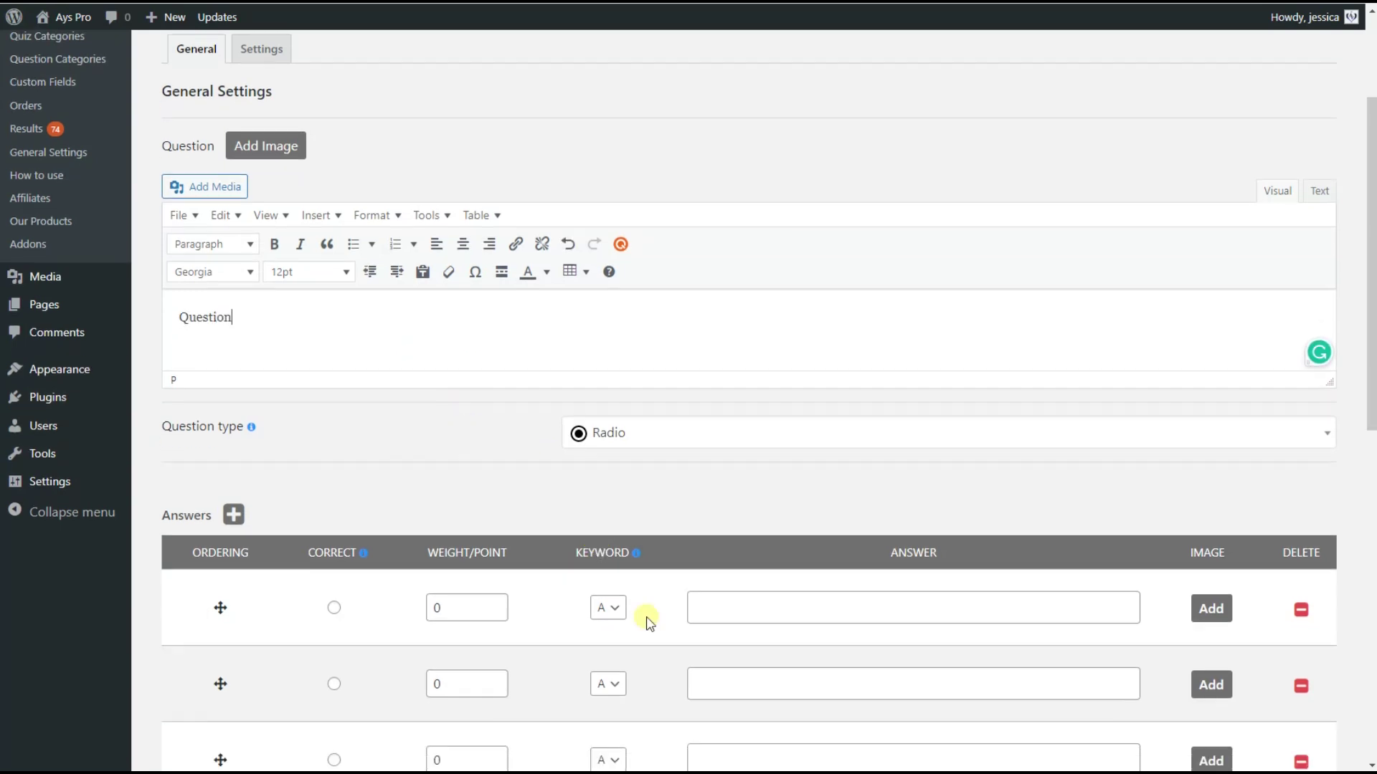
{"action": "left_click", "coordinate": [777, 462]}
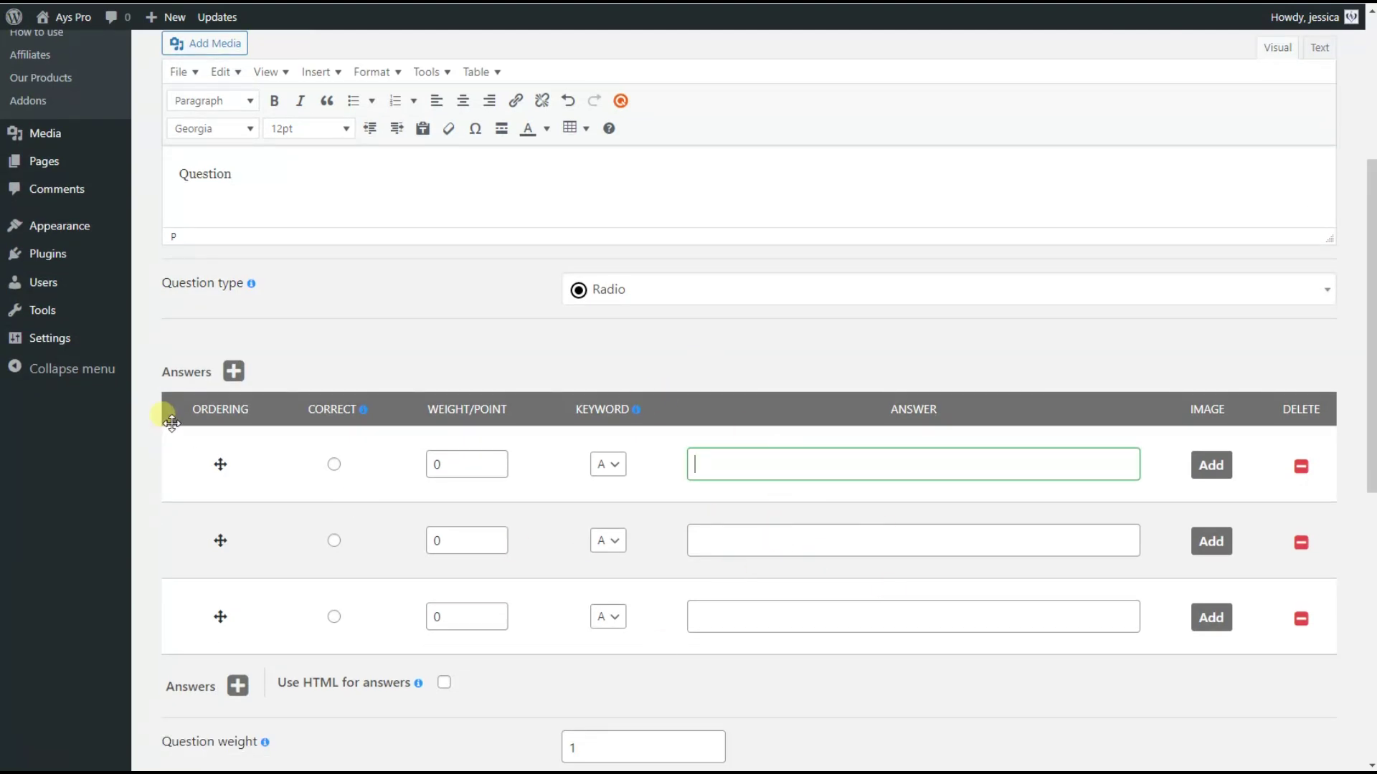
{"action": "left_click", "coordinate": [235, 370]}
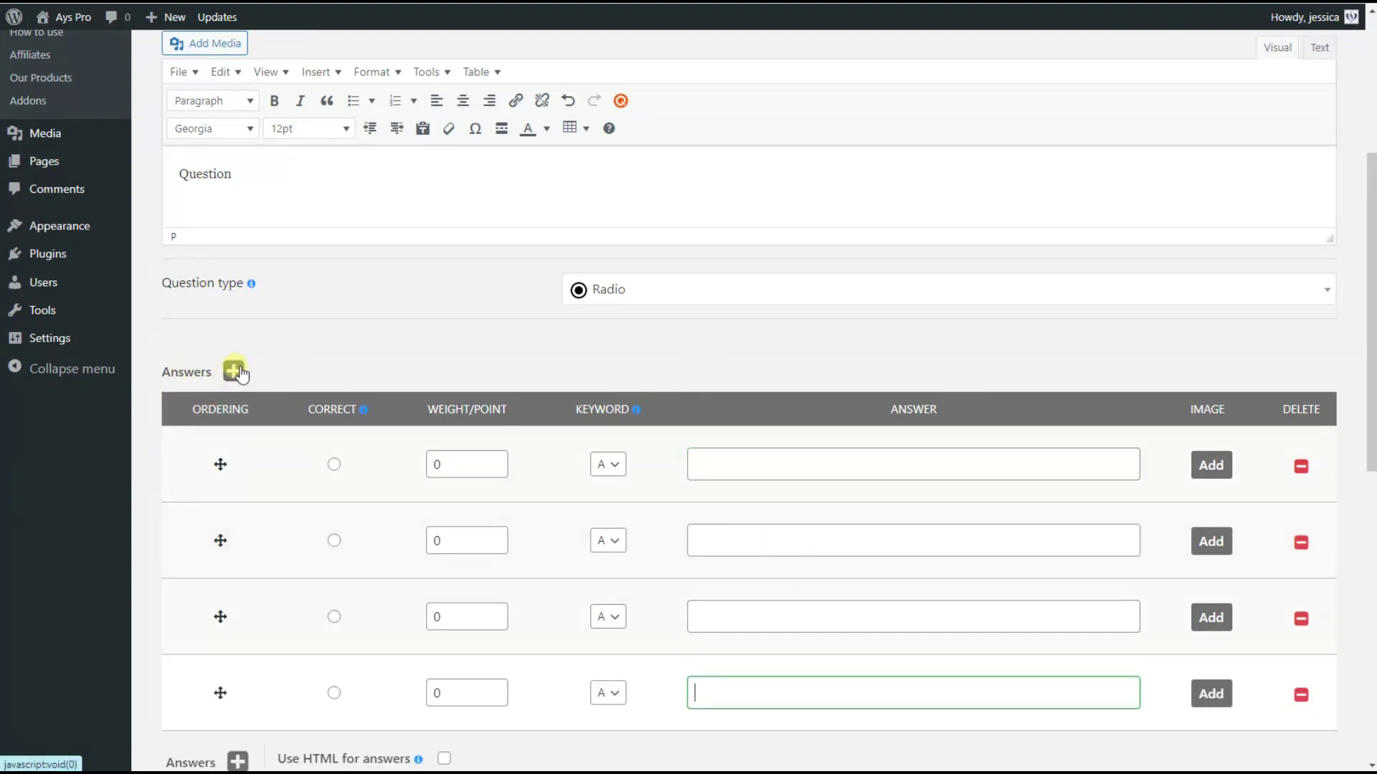
{"action": "left_click", "coordinate": [237, 370]}
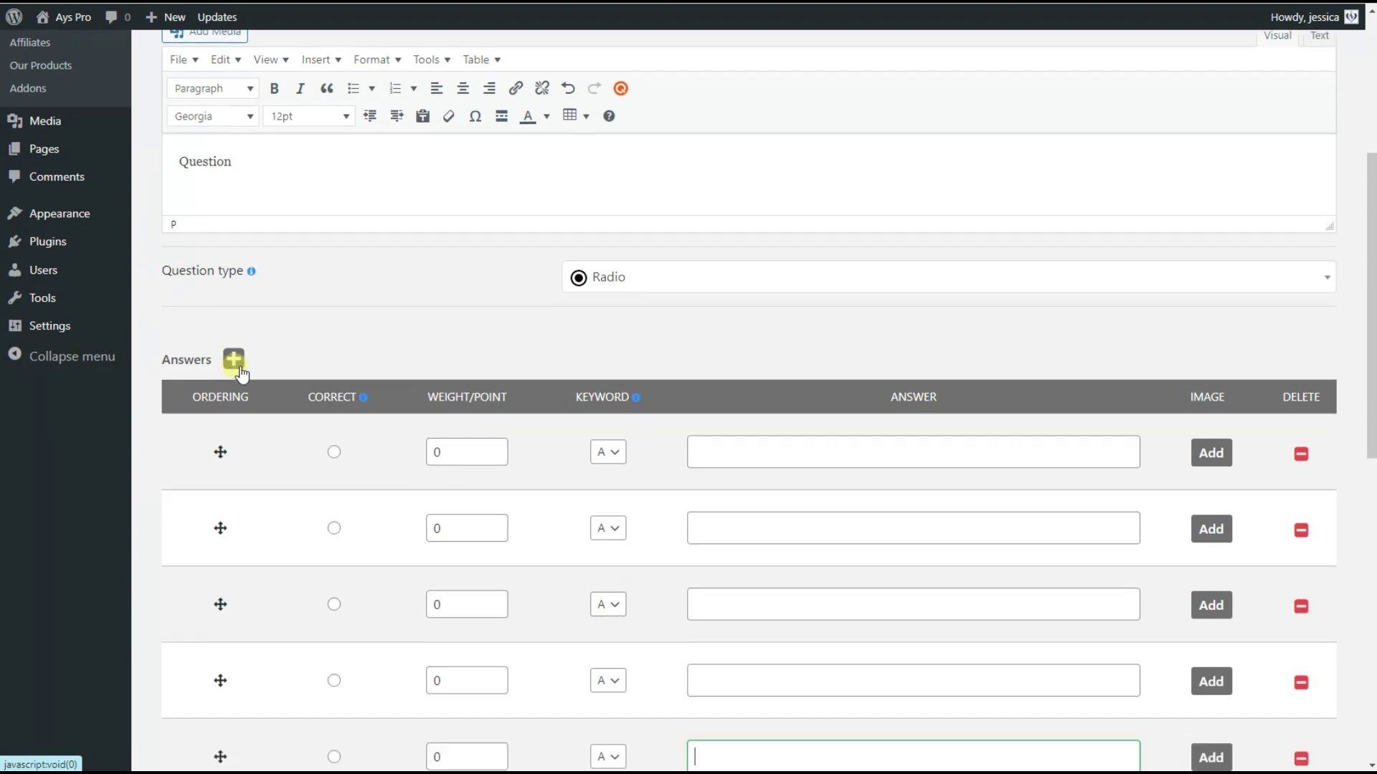
Step: Leave the unfinished question and return to the Quizzes list
{"action": "scroll", "coordinate": [243, 336], "scroll_direction": "down", "scroll_amount": 5}
{"action": "scroll", "coordinate": [330, 357], "scroll_direction": "up", "scroll_amount": 7}
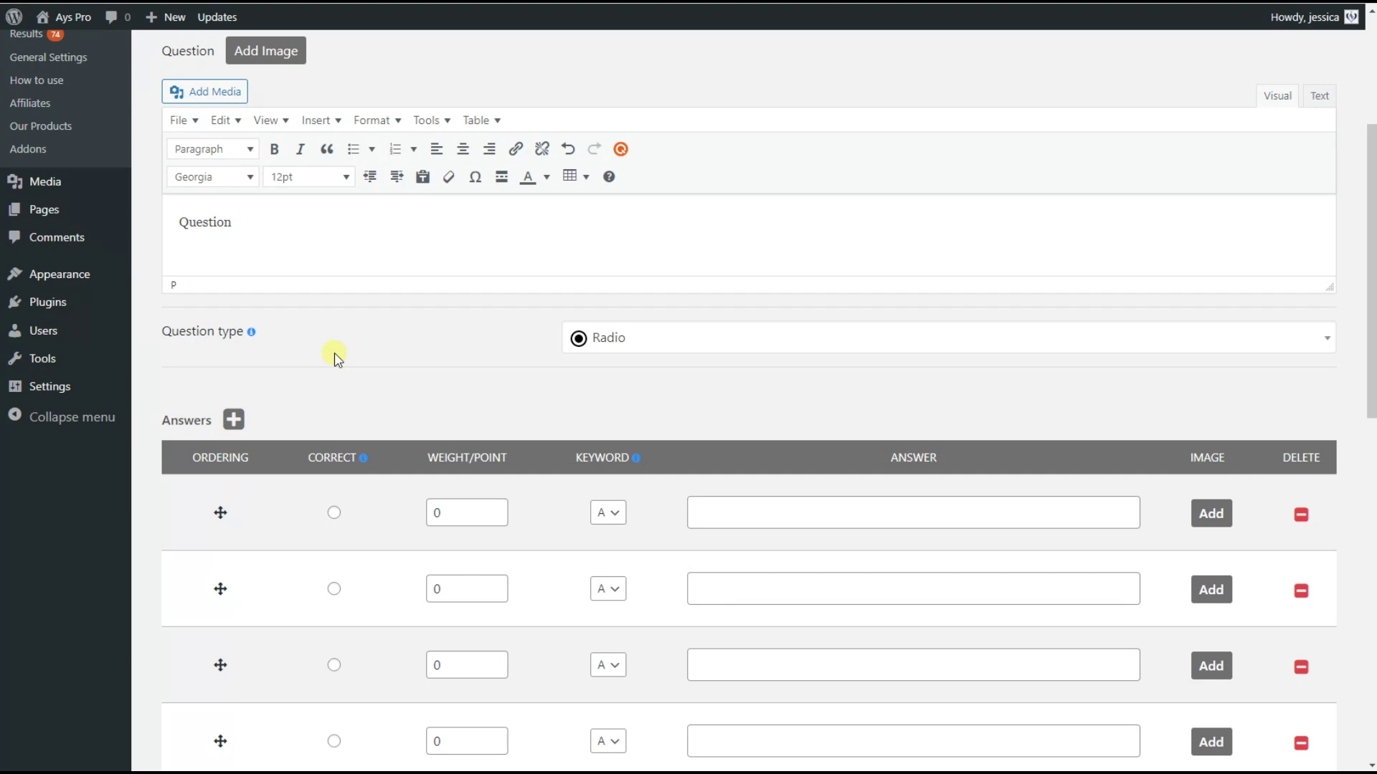
{"action": "scroll", "coordinate": [334, 356], "scroll_direction": "up", "scroll_amount": 2}
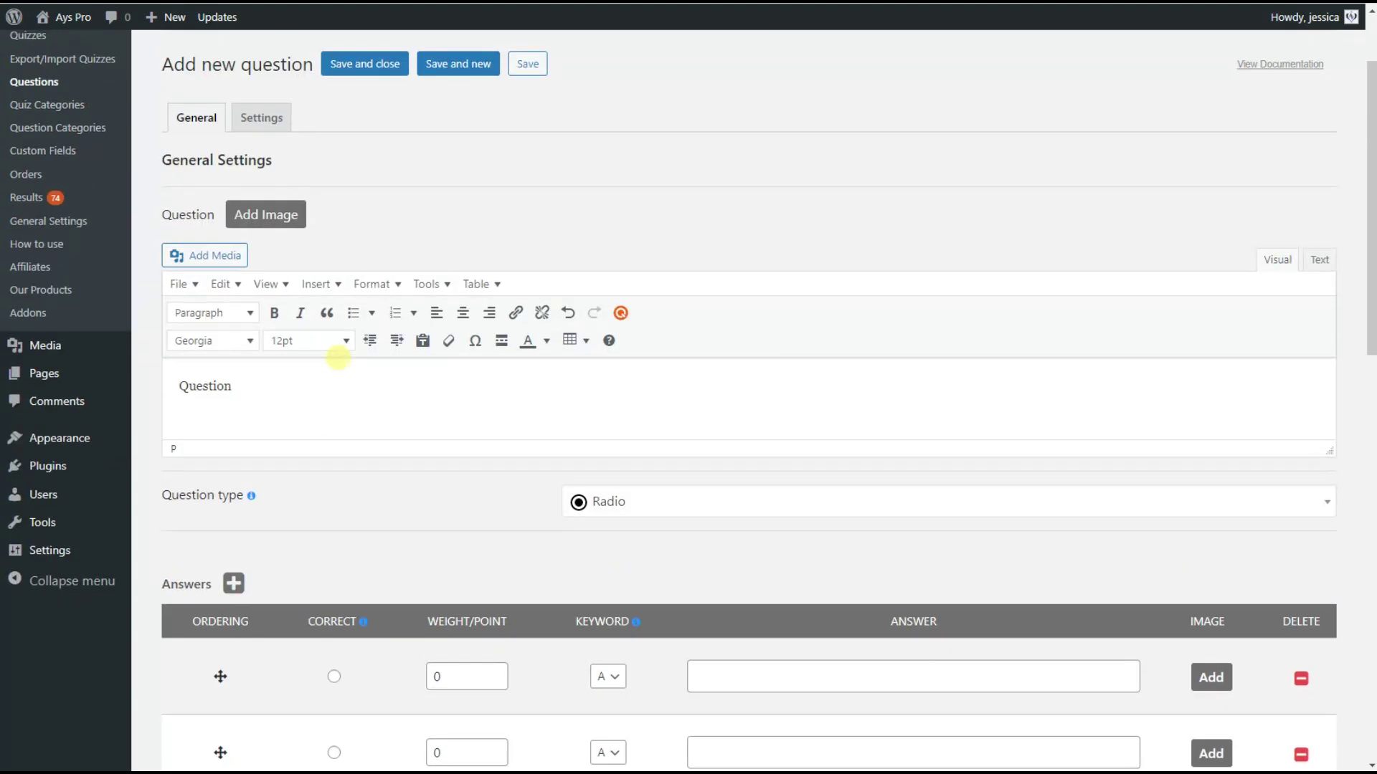
{"action": "scroll", "coordinate": [143, 222], "scroll_direction": "up", "scroll_amount": 2}
{"action": "left_click", "coordinate": [54, 152]}
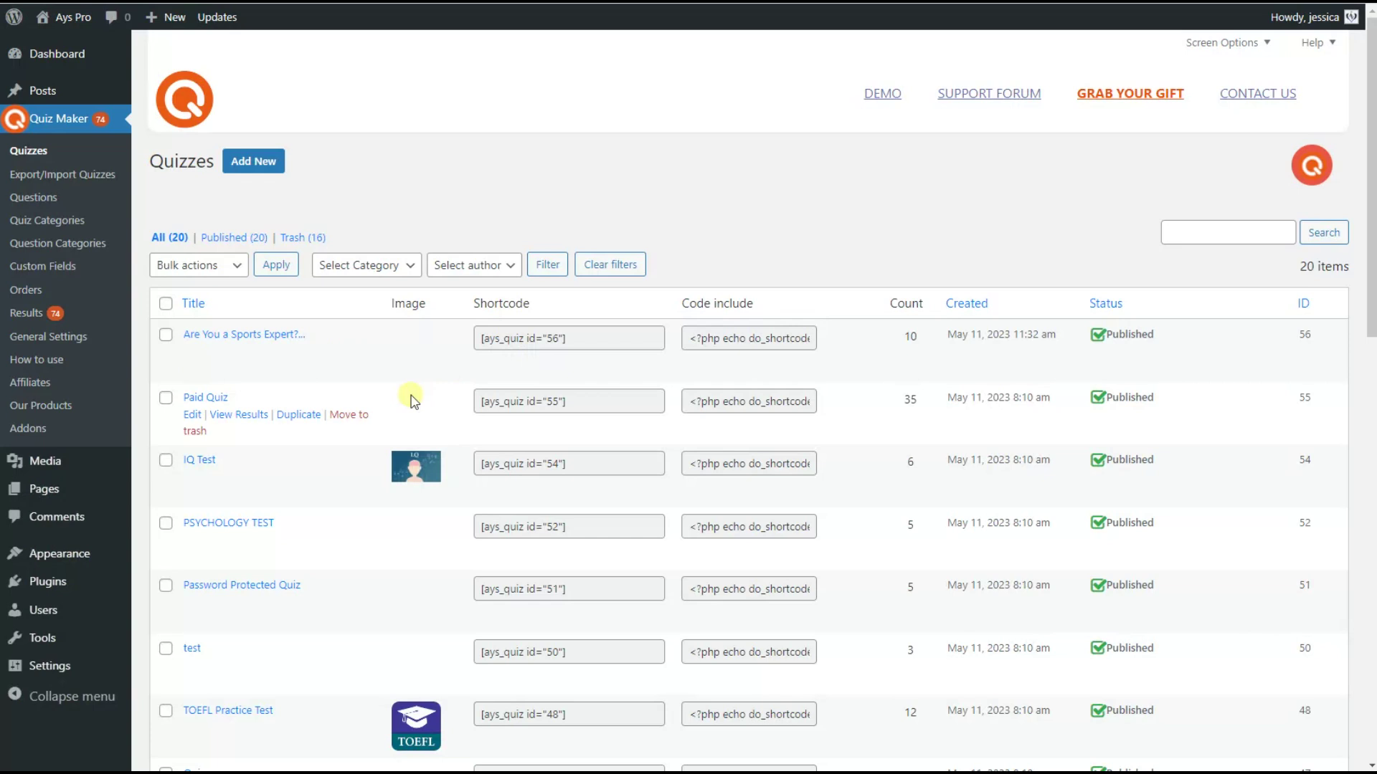
{"action": "left_click", "coordinate": [271, 335]}
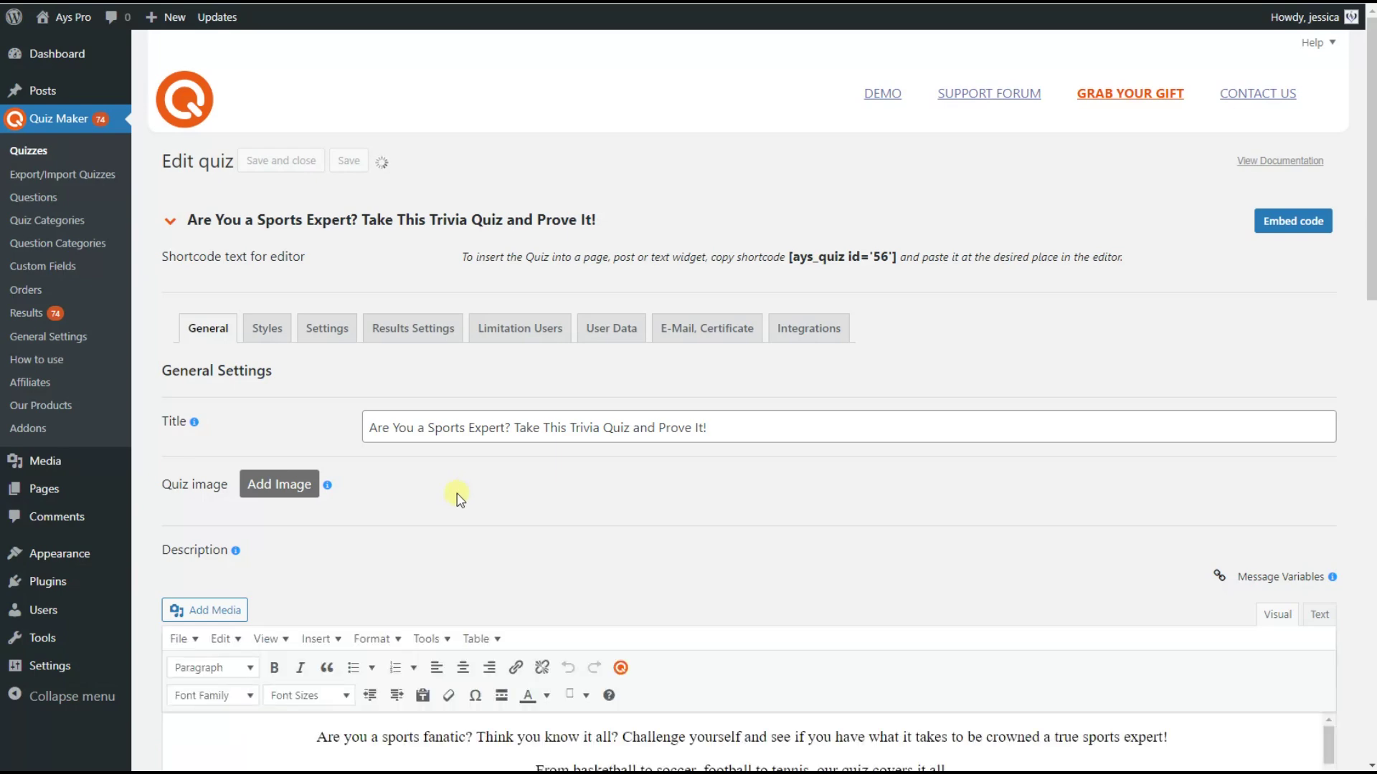
{"action": "scroll", "coordinate": [459, 494], "scroll_direction": "down", "scroll_amount": 2}
{"action": "scroll", "coordinate": [463, 491], "scroll_direction": "down", "scroll_amount": 7}
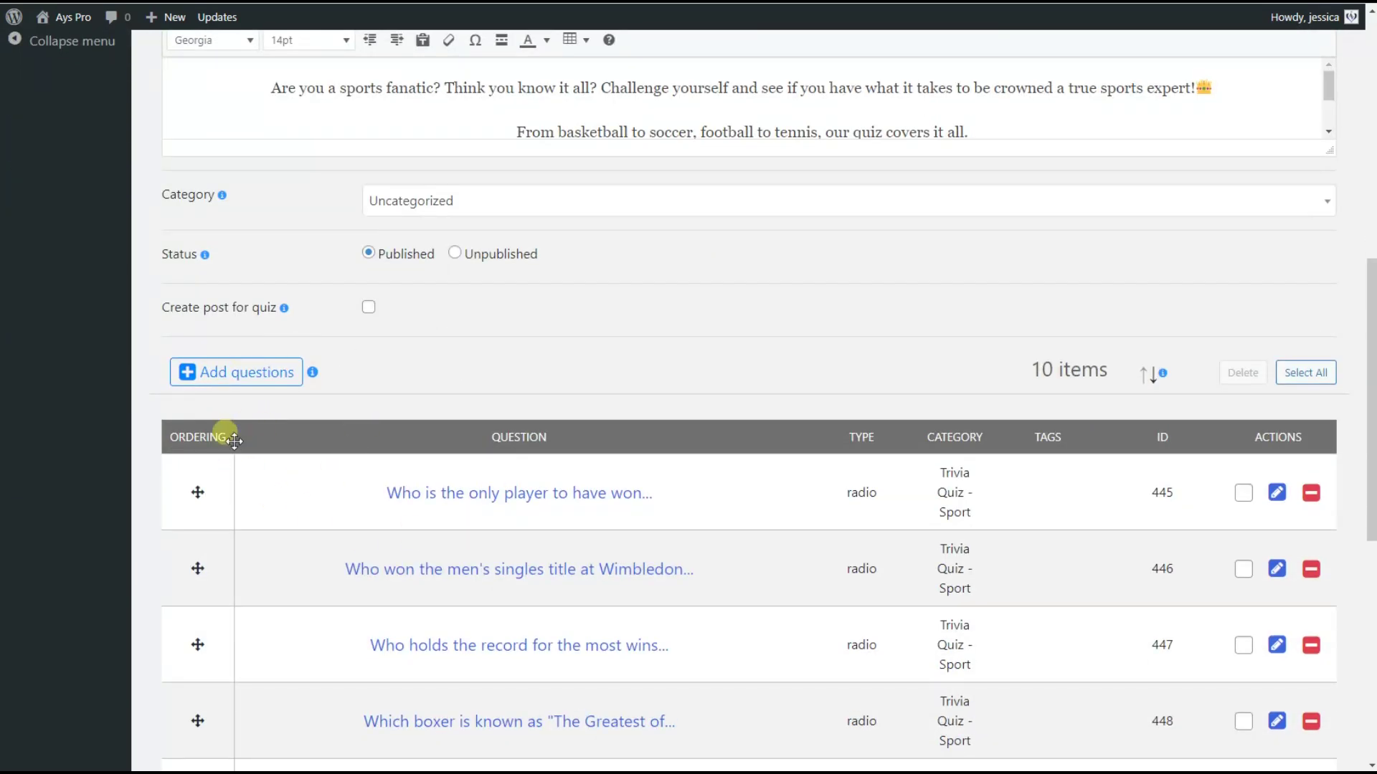
{"action": "left_click", "coordinate": [188, 372]}
{"action": "scroll", "coordinate": [403, 344], "scroll_direction": "down", "scroll_amount": 1}
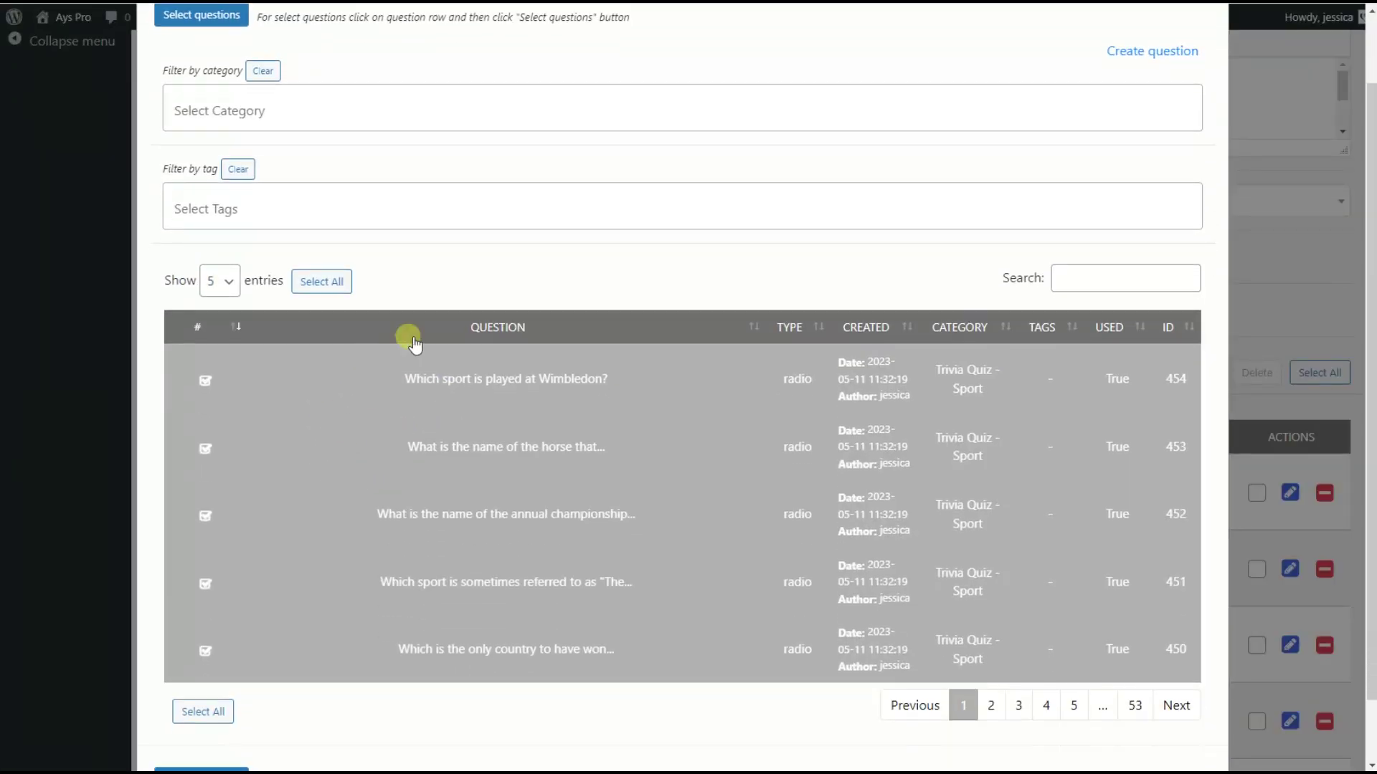
{"action": "scroll", "coordinate": [678, 344], "scroll_direction": "up", "scroll_amount": 1}
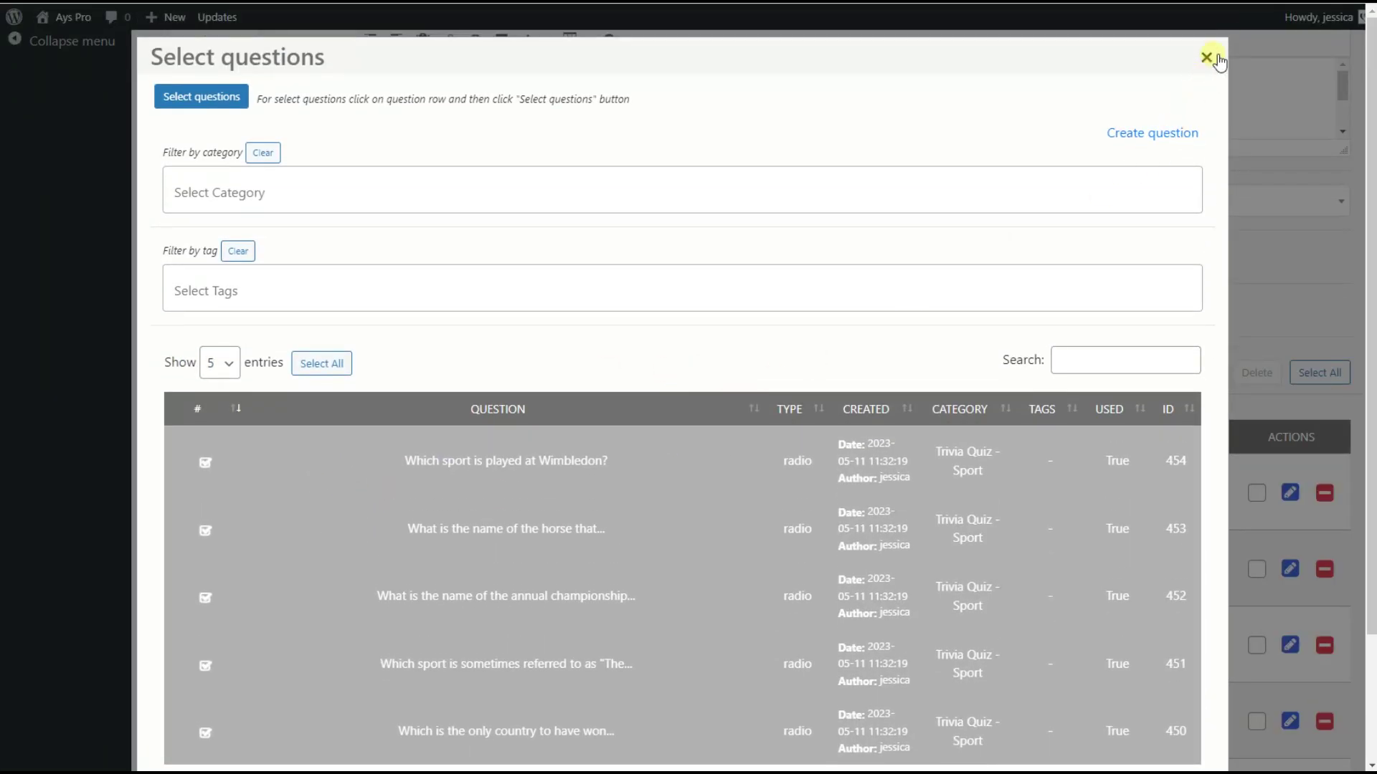
{"action": "left_click", "coordinate": [1206, 53]}
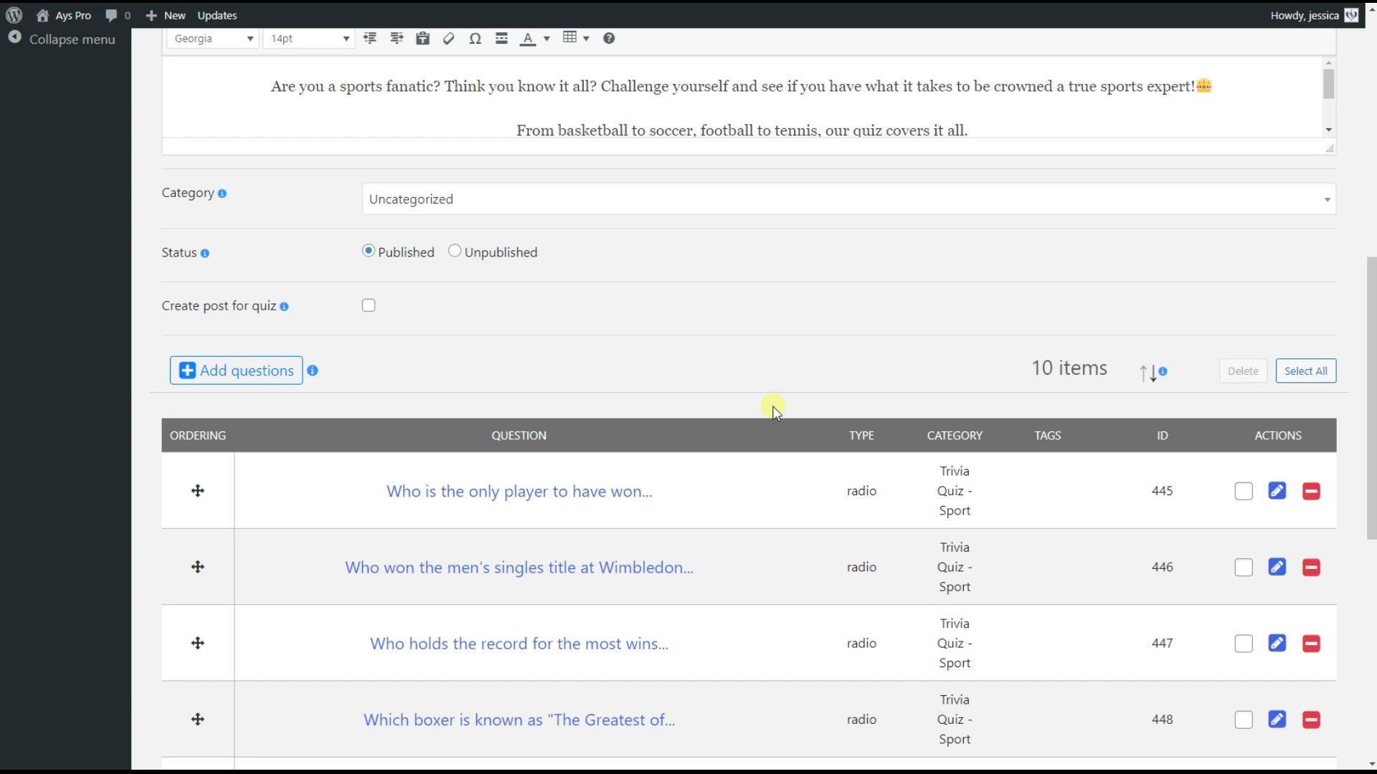
{"action": "scroll", "coordinate": [769, 409], "scroll_direction": "up", "scroll_amount": 7}
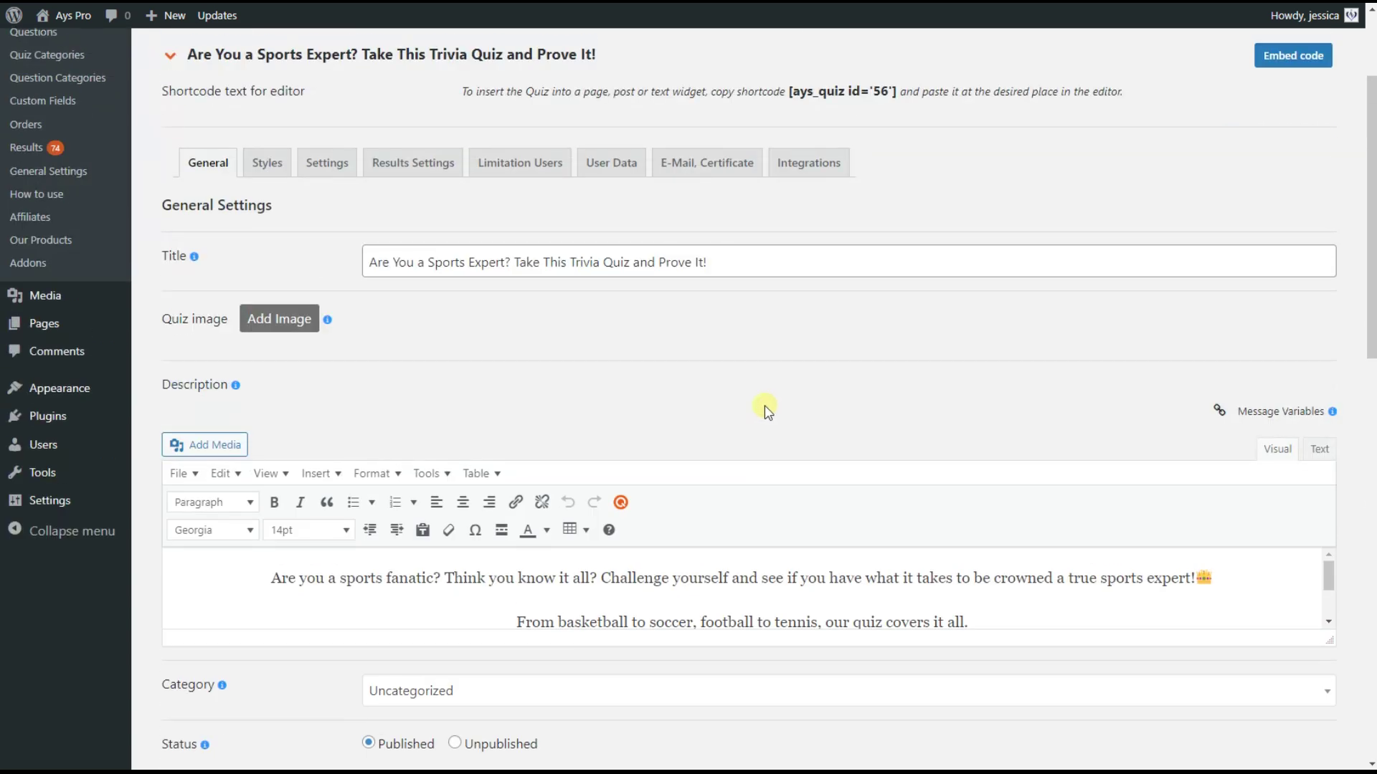
Step: Show the quiz's Settings tab and scroll down to the Enable Timer options
{"action": "left_click", "coordinate": [332, 169]}
{"action": "scroll", "coordinate": [430, 461], "scroll_direction": "down", "scroll_amount": 10}
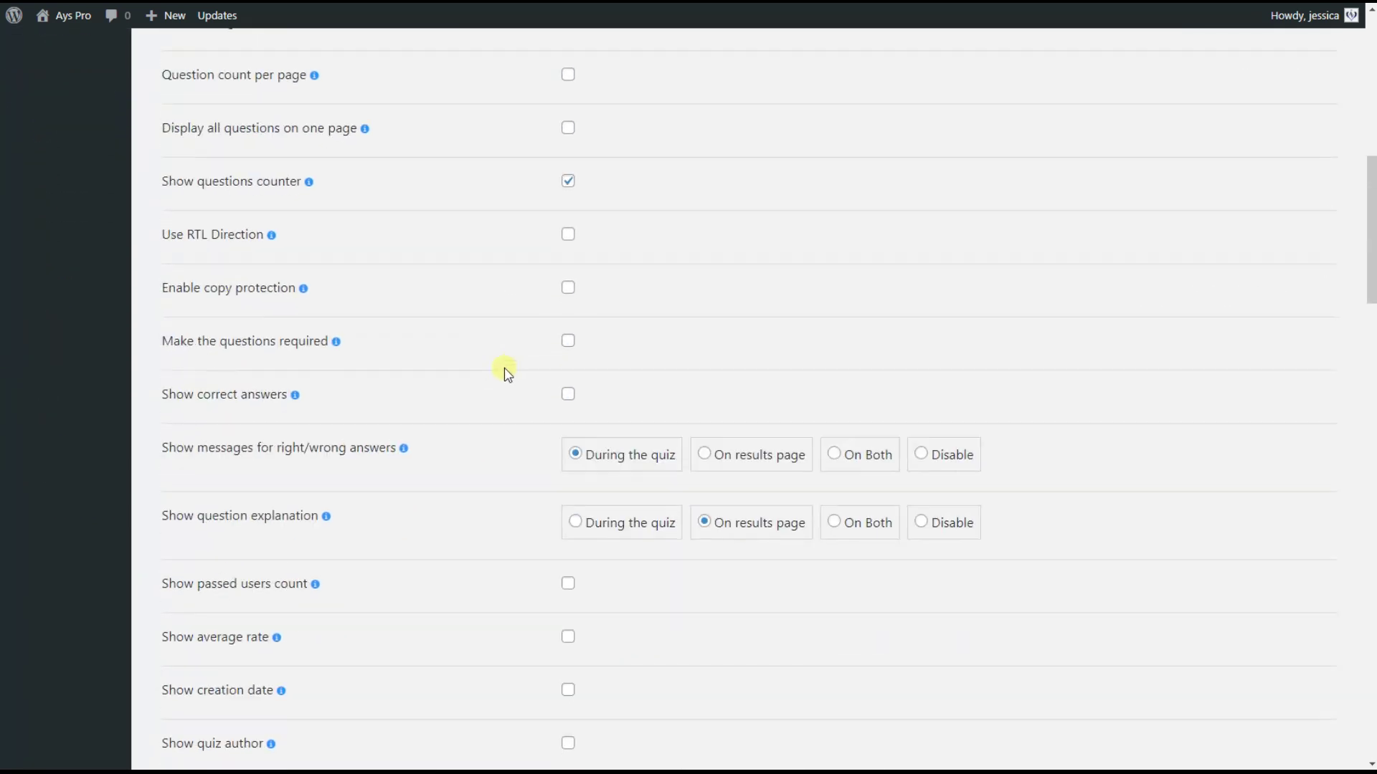
{"action": "scroll", "coordinate": [514, 443], "scroll_direction": "down", "scroll_amount": 10}
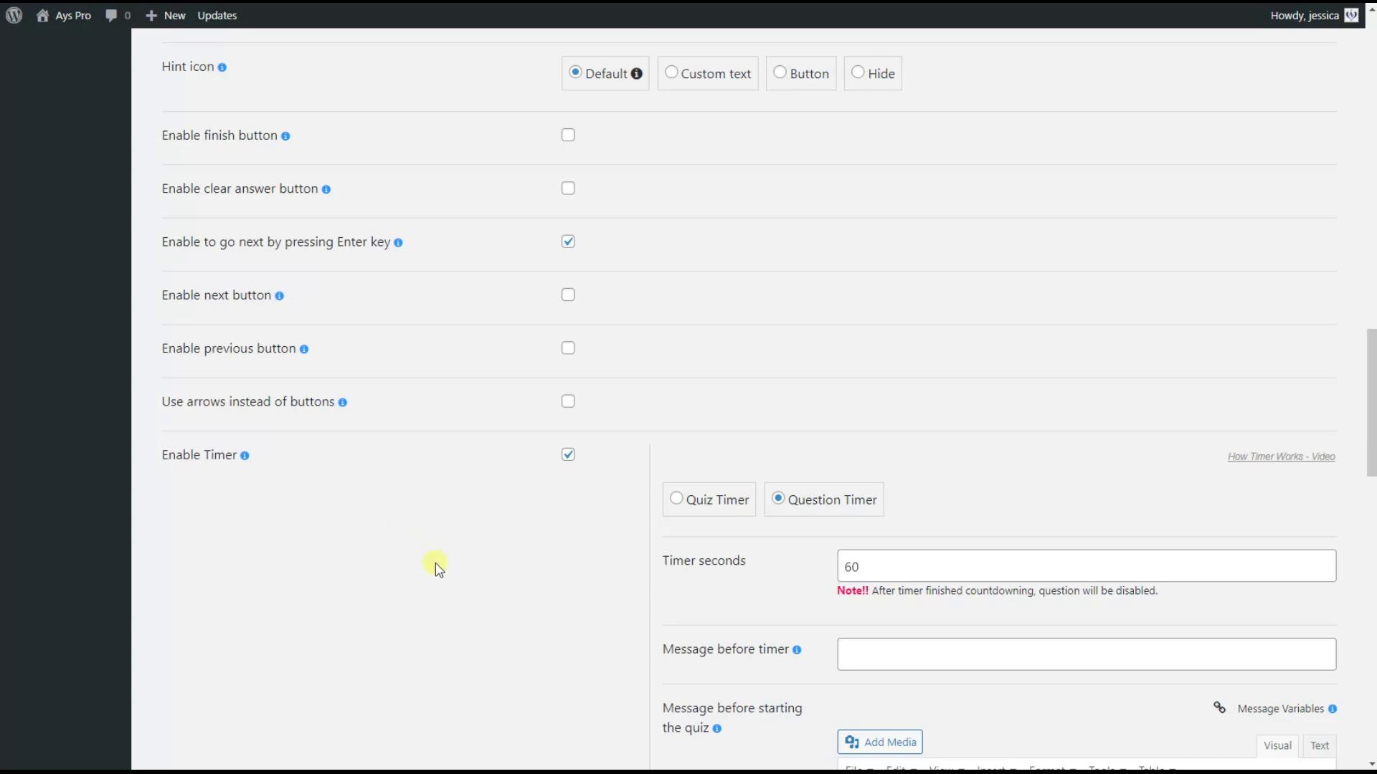
{"action": "scroll", "coordinate": [636, 418], "scroll_direction": "down", "scroll_amount": 2}
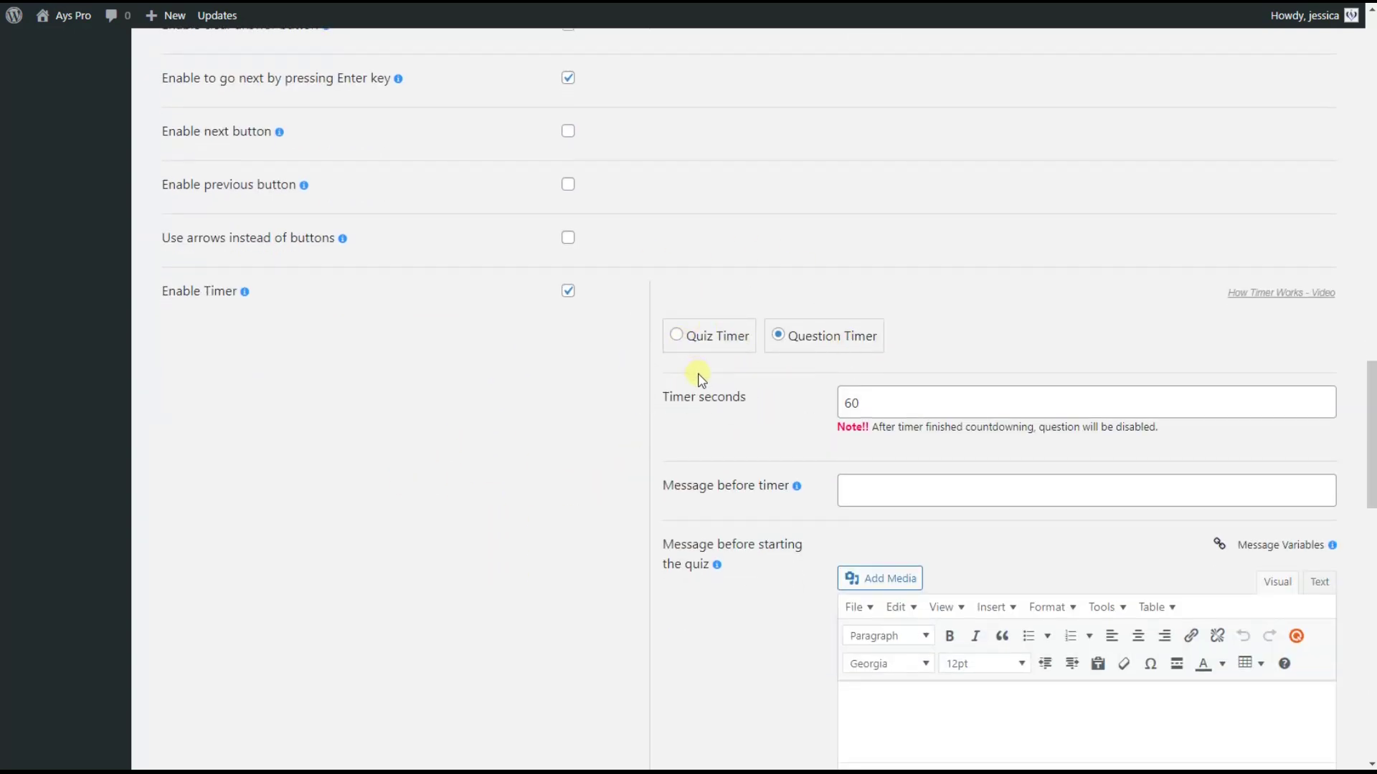
Step: Set the timer type to Question Timer instead of a single Quiz Timer
{"action": "left_click", "coordinate": [731, 351]}
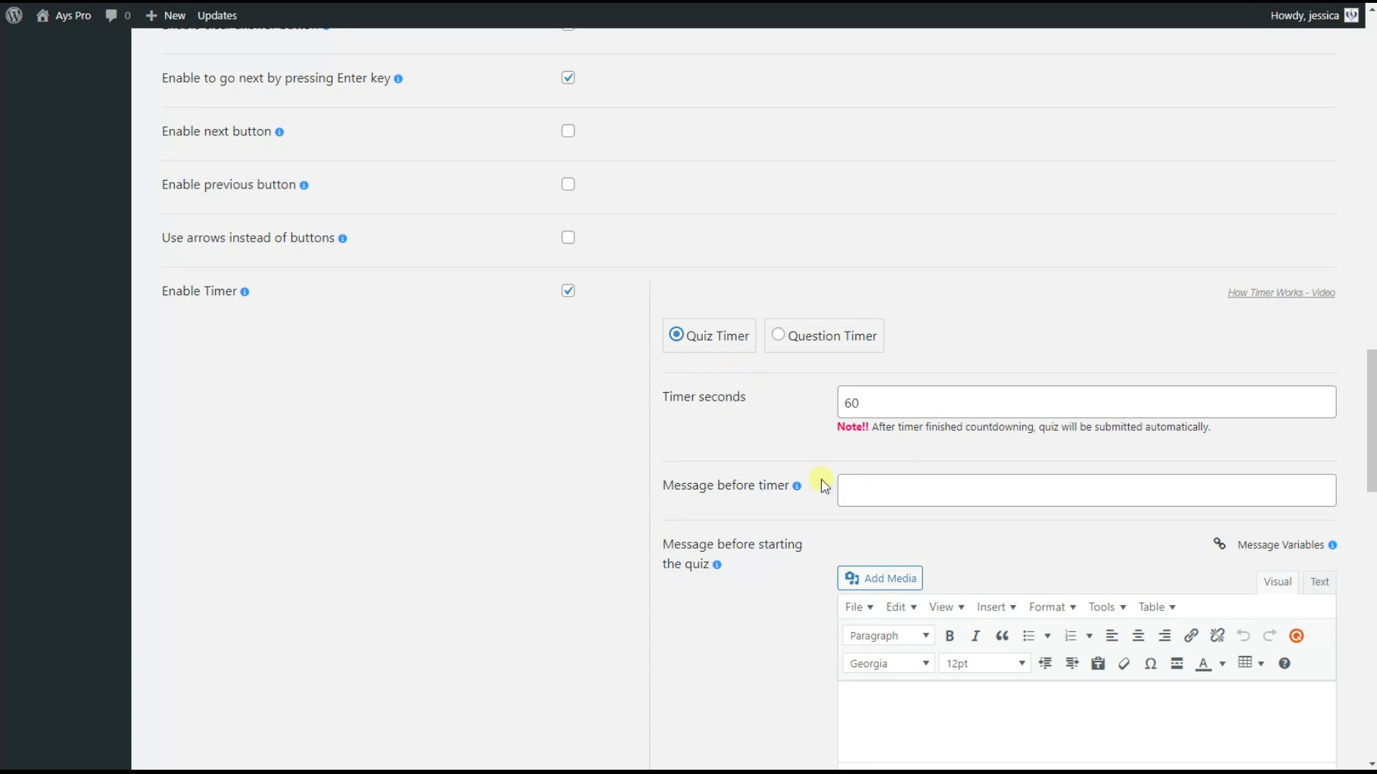
{"action": "left_click", "coordinate": [805, 333]}
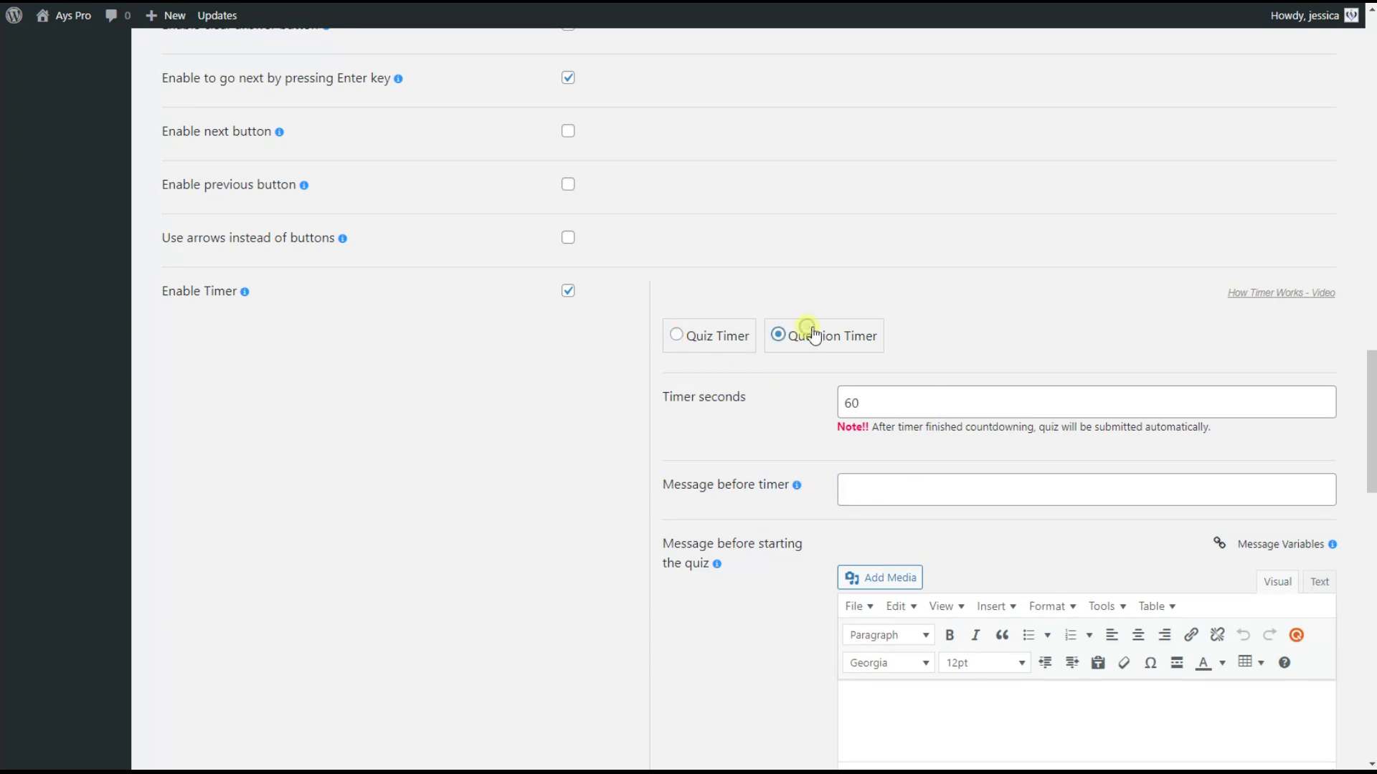
{"action": "scroll", "coordinate": [767, 437], "scroll_direction": "down", "scroll_amount": 1}
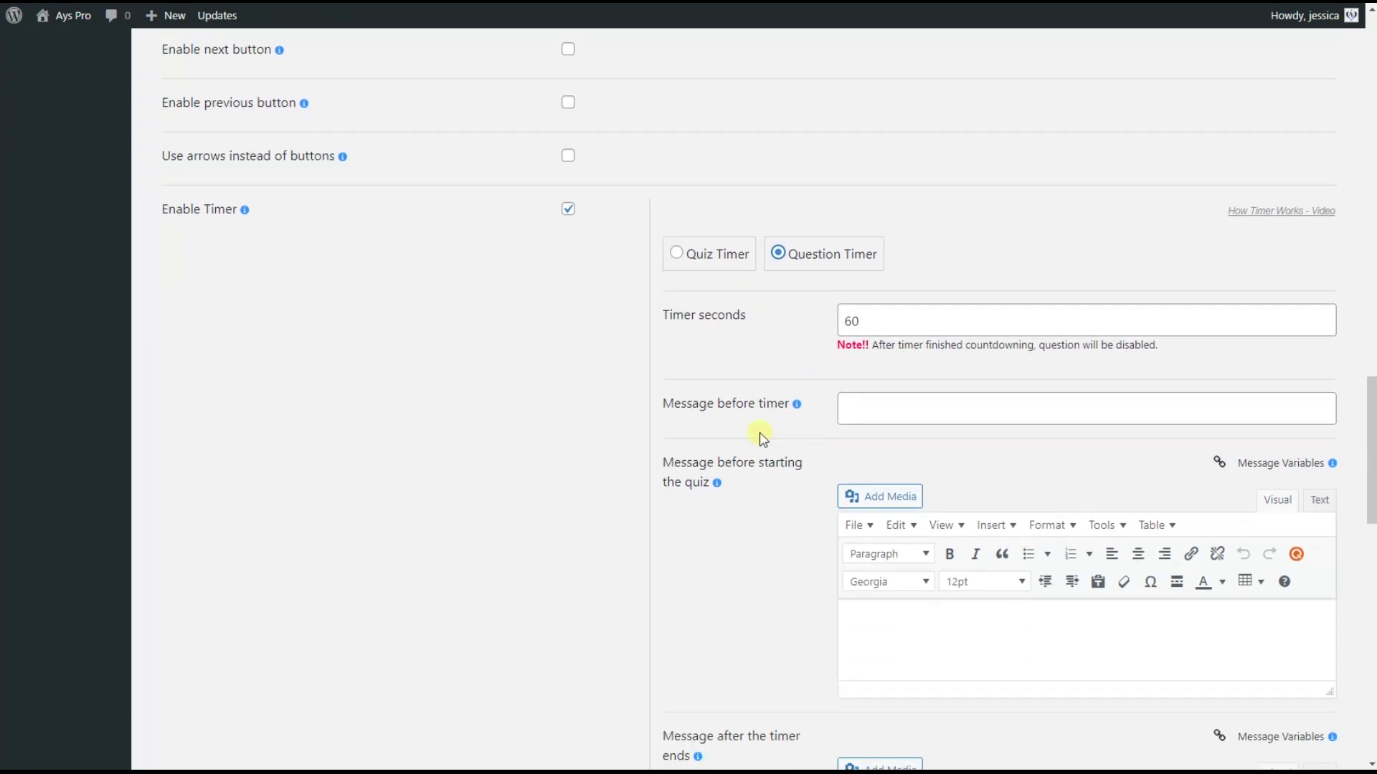
{"action": "scroll", "coordinate": [768, 437], "scroll_direction": "up", "scroll_amount": 1}
{"action": "scroll", "coordinate": [768, 437], "scroll_direction": "down", "scroll_amount": 1}
Step: Paste the intro: 'In this timed quiz, you will have 60 seconds to answer each of the 10 questions.'
{"action": "left_click", "coordinate": [859, 413]}
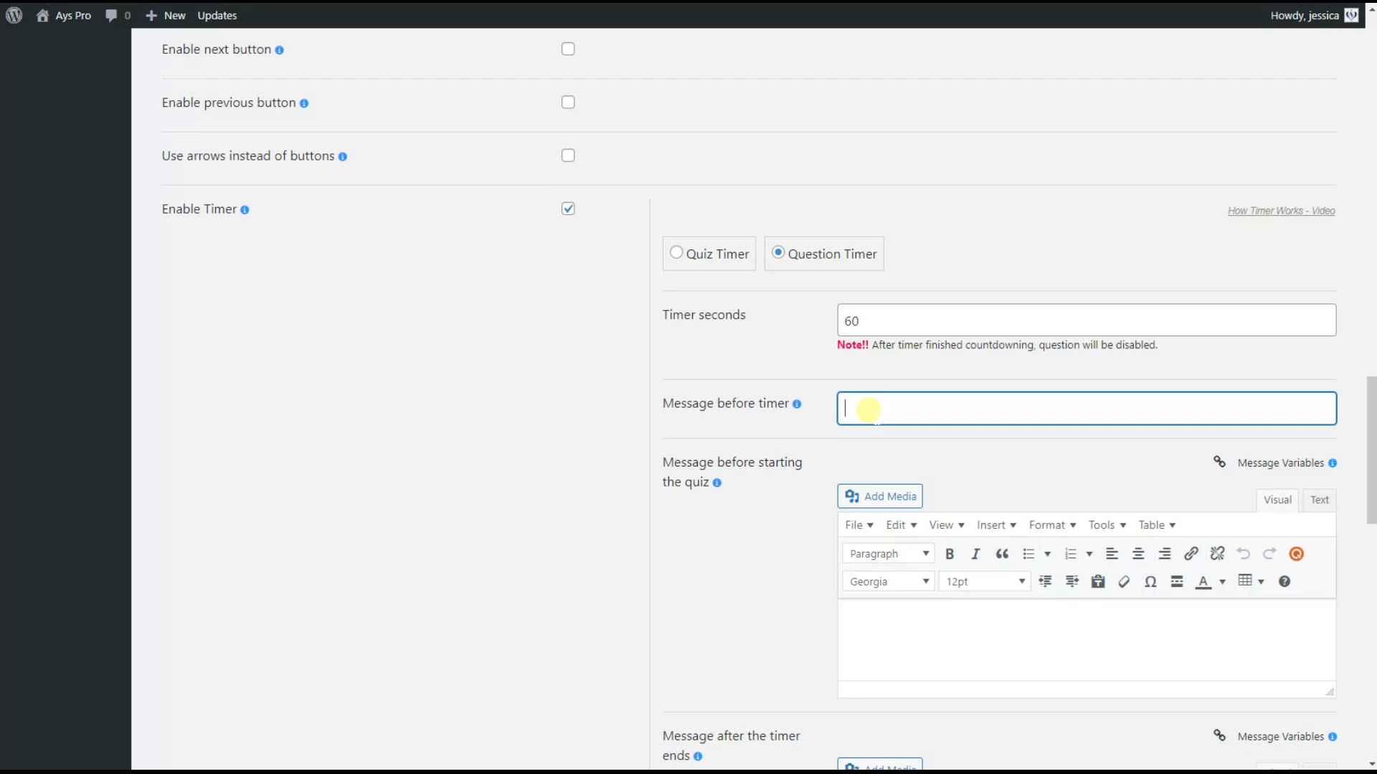
{"action": "scroll", "coordinate": [810, 423], "scroll_direction": "down", "scroll_amount": 1}
{"action": "left_click", "coordinate": [882, 548]}
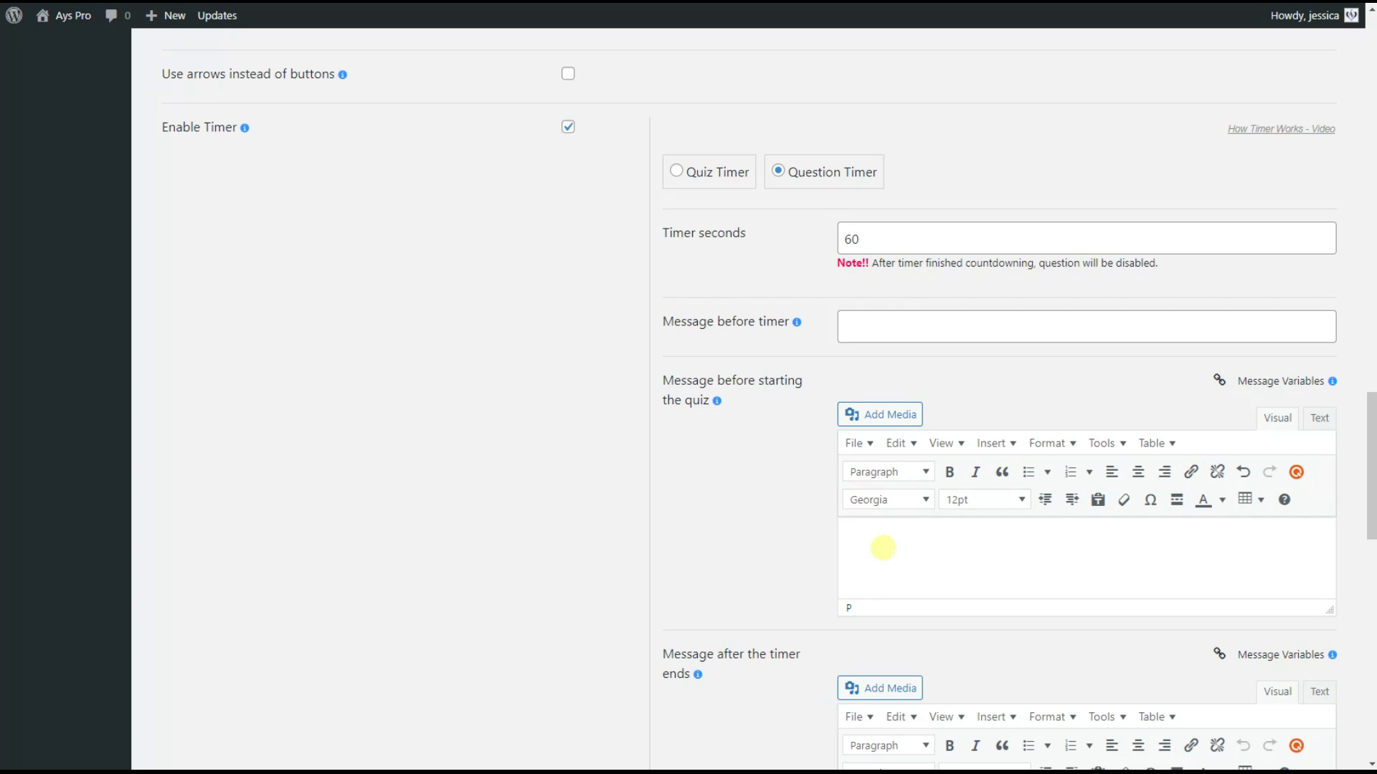
{"action": "type", "text": "In this timed quiz, you will have 60 seconds to answer each of the 10 questions."}
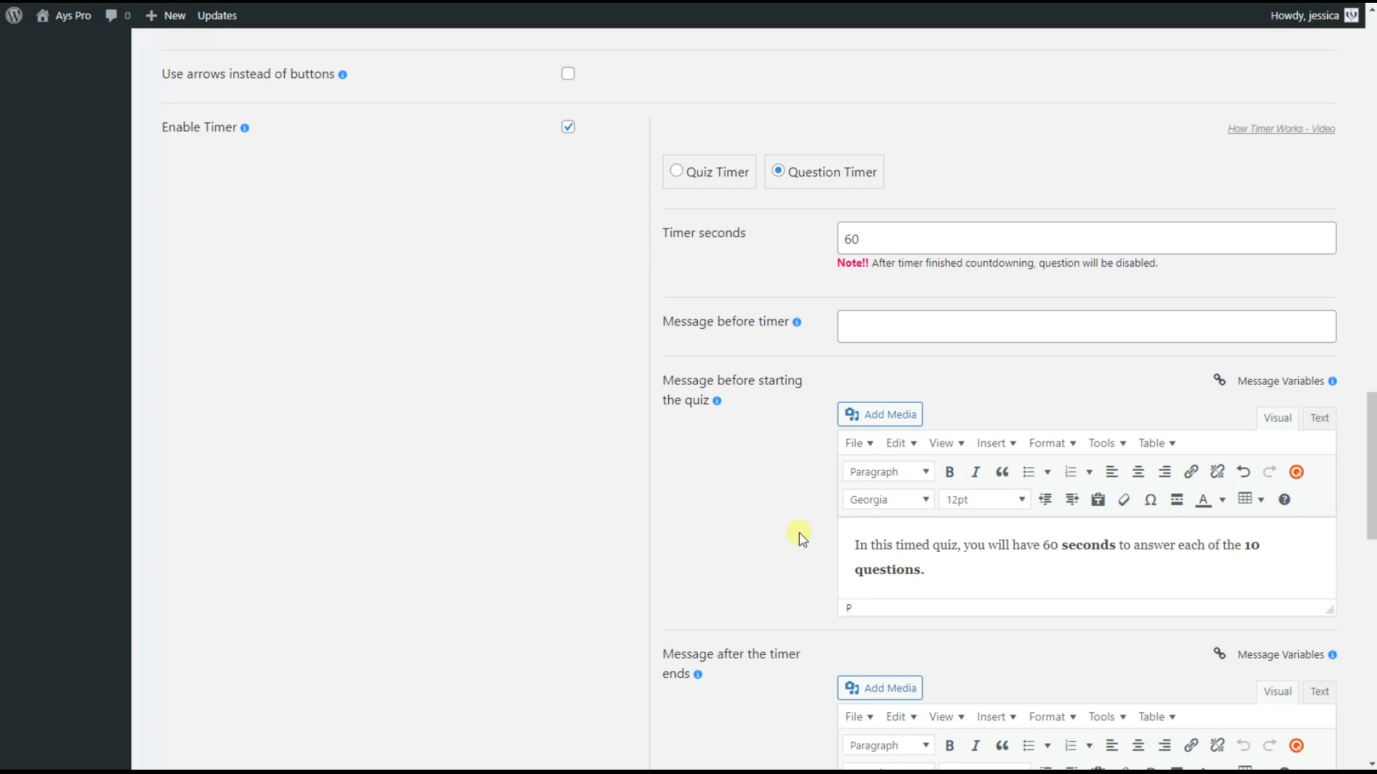
{"action": "scroll", "coordinate": [801, 539], "scroll_direction": "down", "scroll_amount": 3}
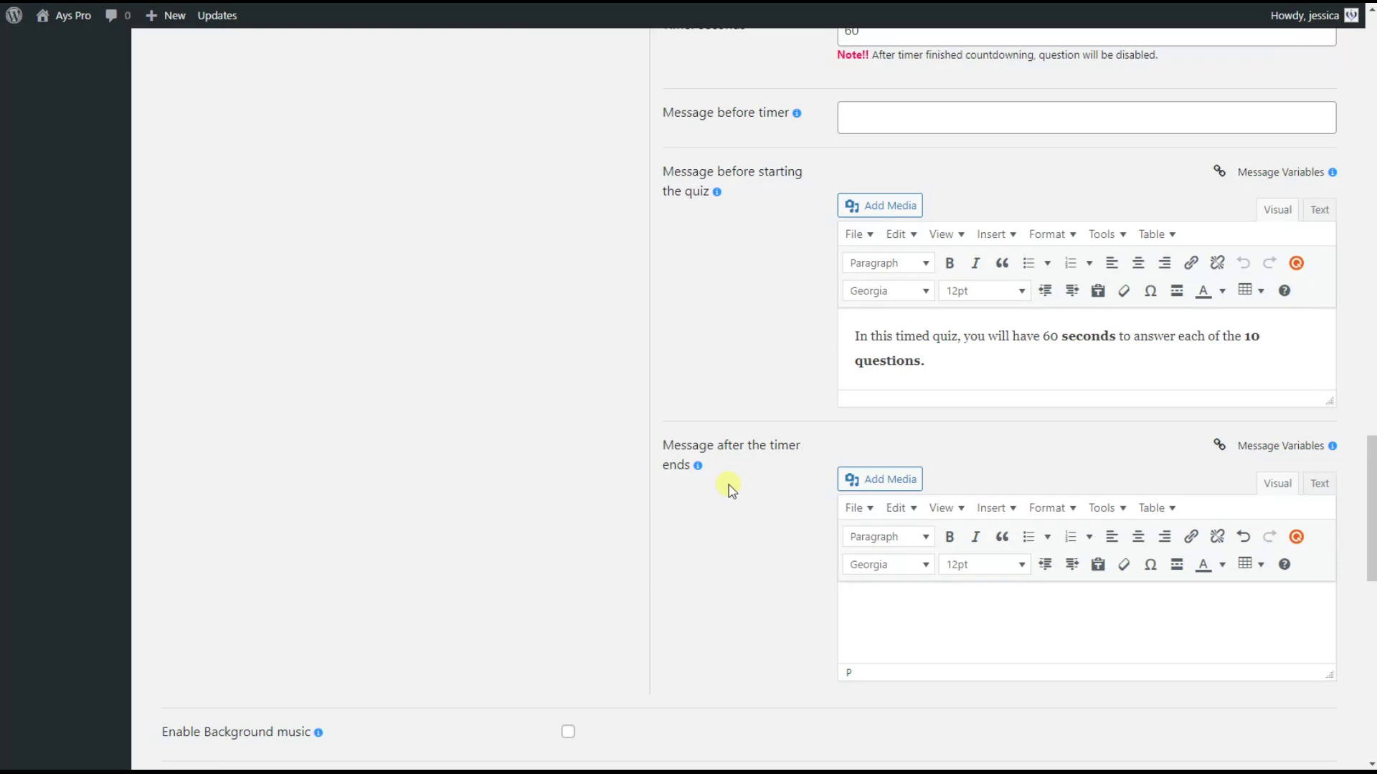
Step: Paste 'Time is up!' into the message shown after the timer ends
{"action": "scroll", "coordinate": [737, 454], "scroll_direction": "up", "scroll_amount": 2}
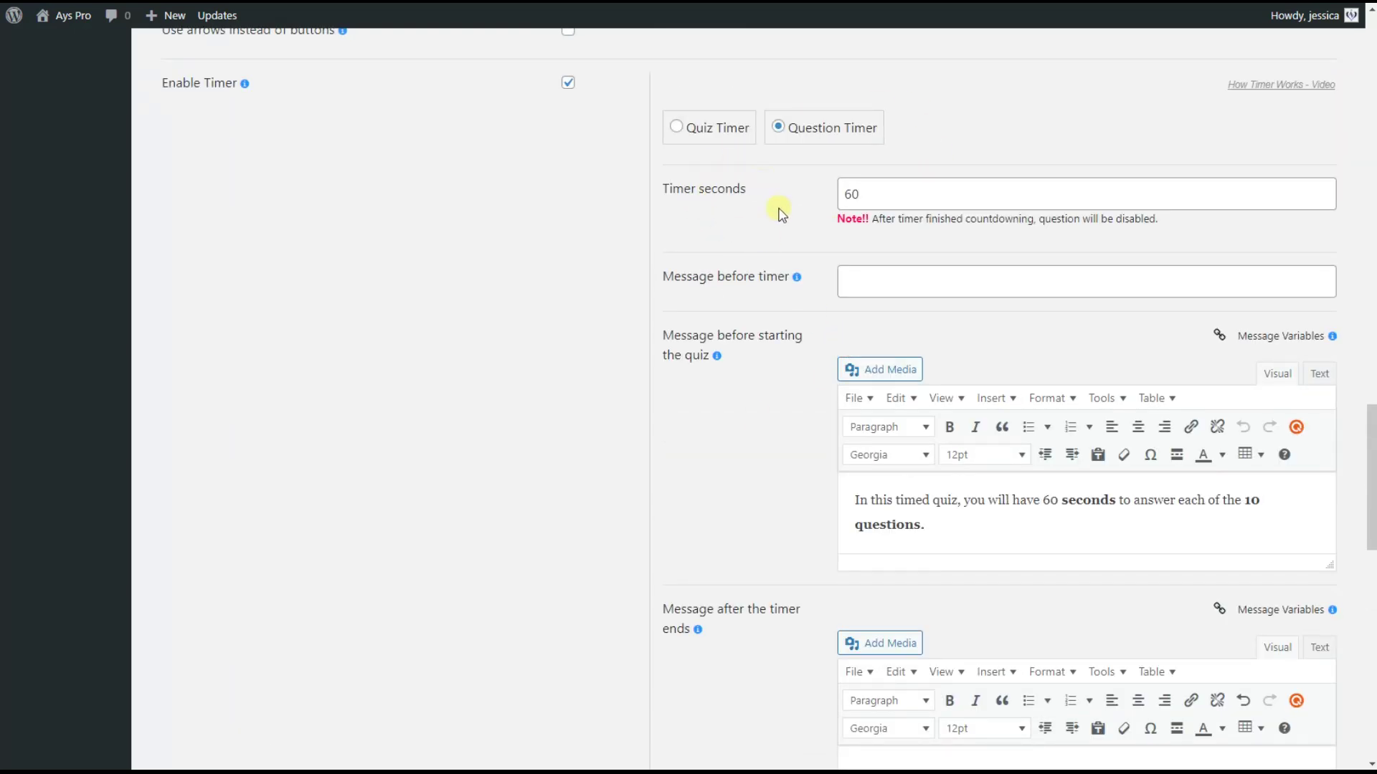
{"action": "scroll", "coordinate": [789, 287], "scroll_direction": "down", "scroll_amount": 1}
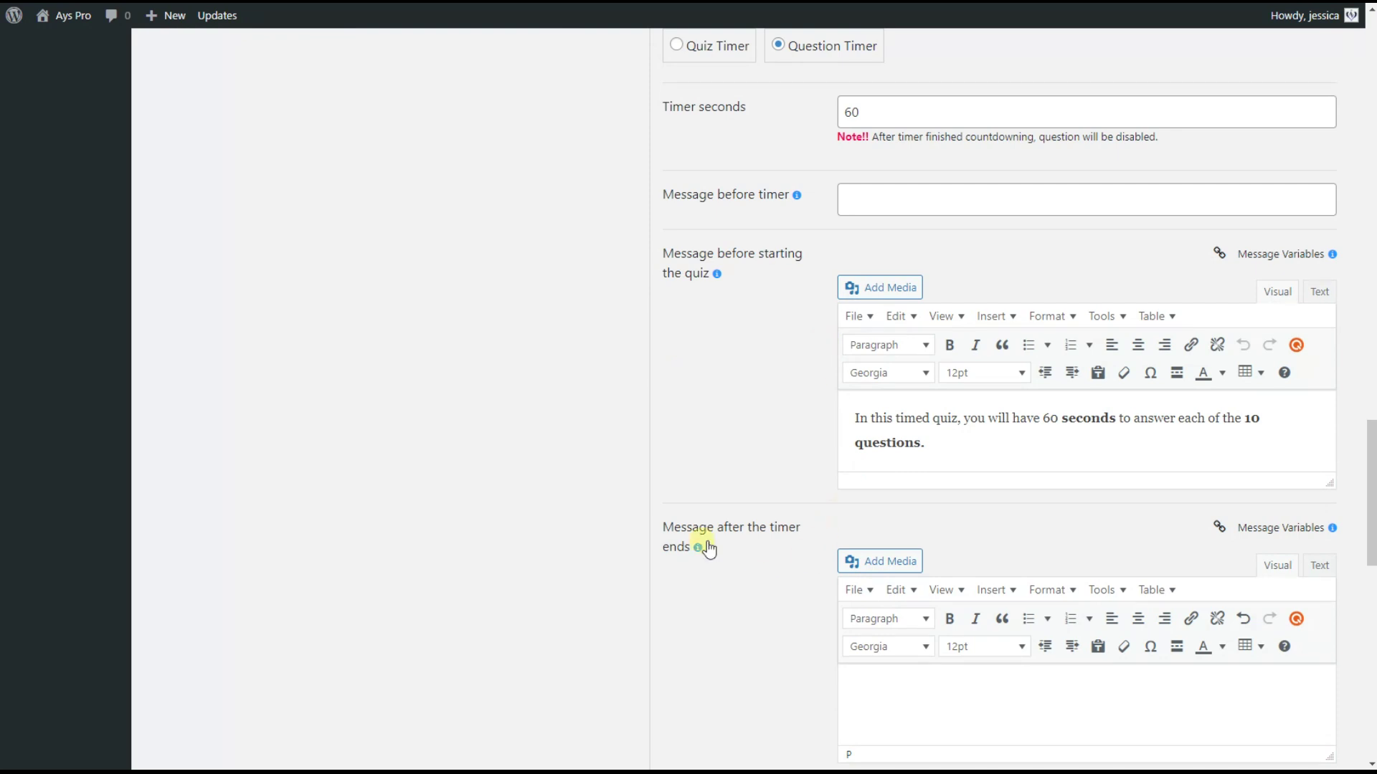
{"action": "scroll", "coordinate": [740, 519], "scroll_direction": "down", "scroll_amount": 2}
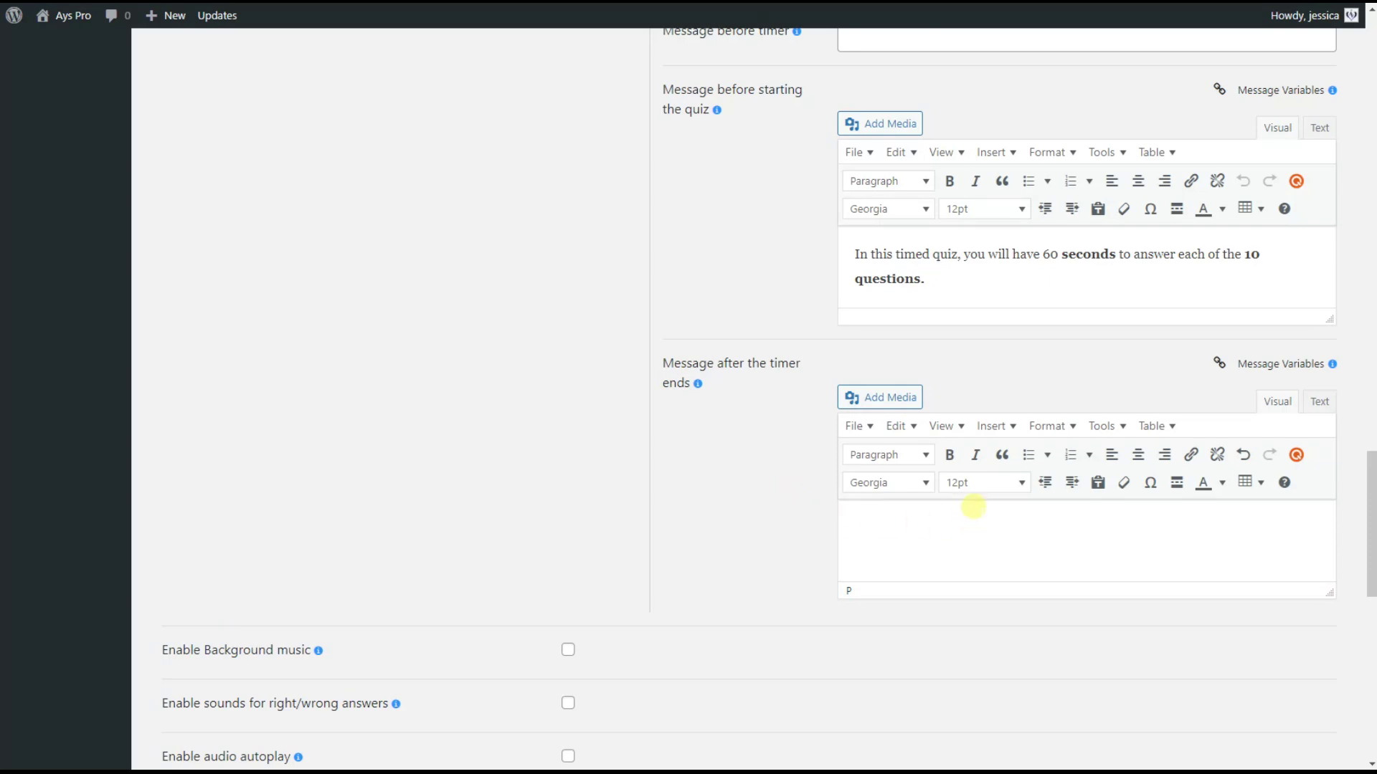
{"action": "type", "text": "Time is up!"}
{"action": "scroll", "coordinate": [803, 516], "scroll_direction": "up", "scroll_amount": 2}
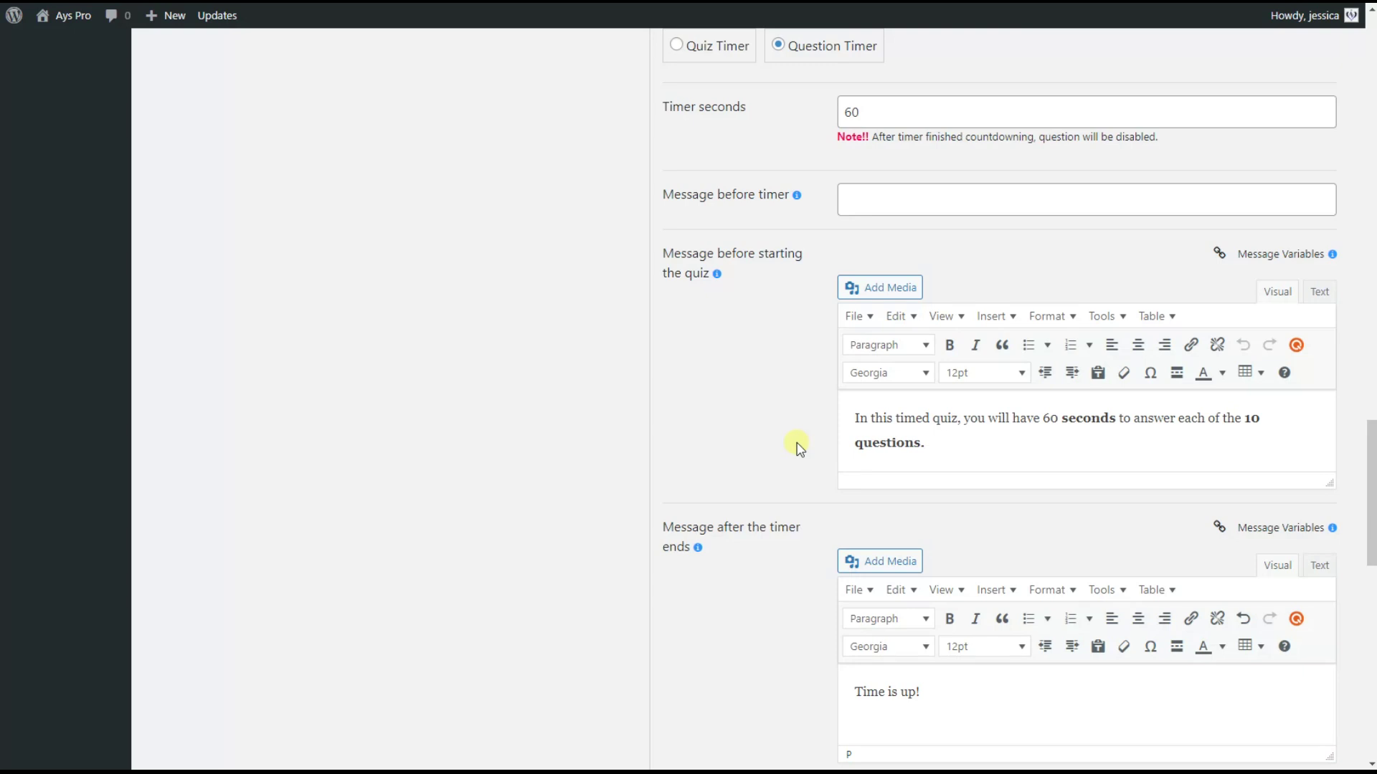
{"action": "scroll", "coordinate": [799, 449], "scroll_direction": "up", "scroll_amount": 1}
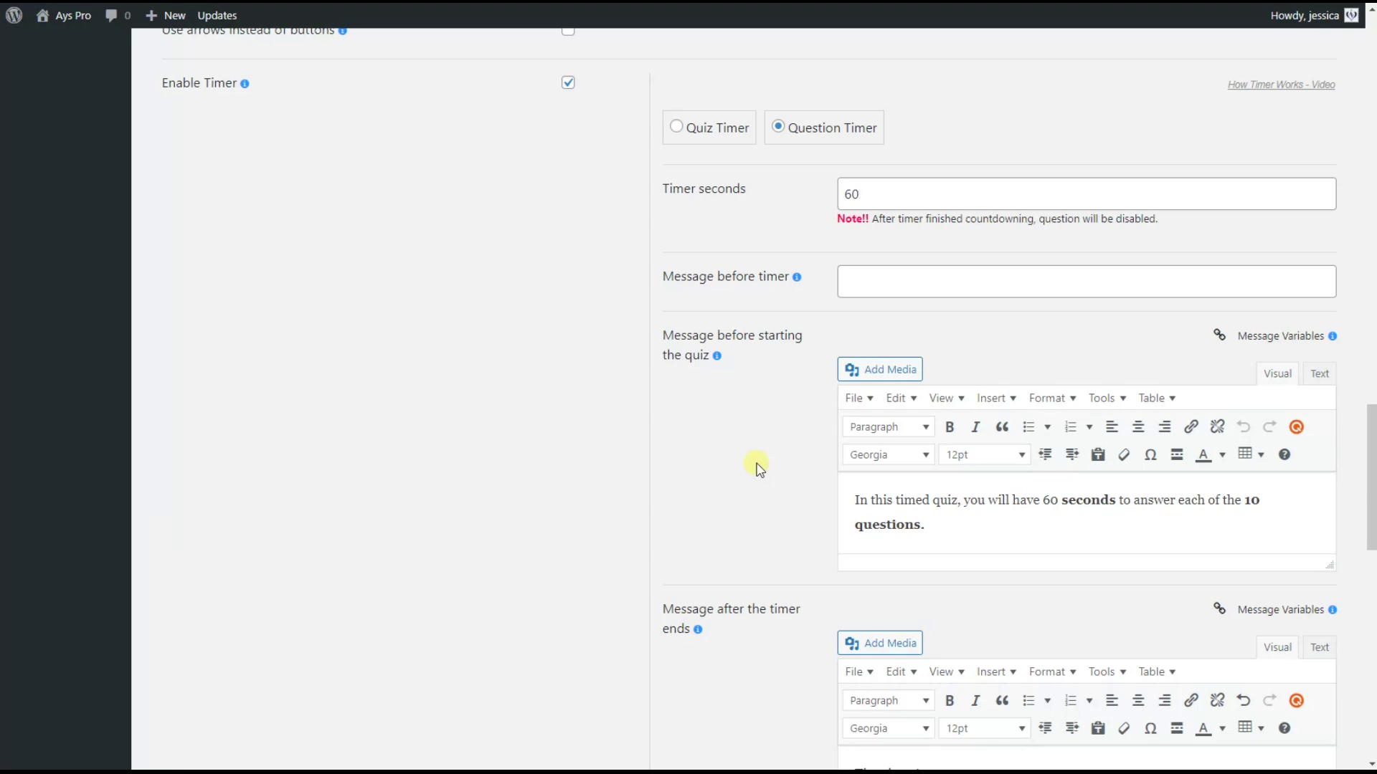
{"action": "scroll", "coordinate": [757, 467], "scroll_direction": "up", "scroll_amount": 10}
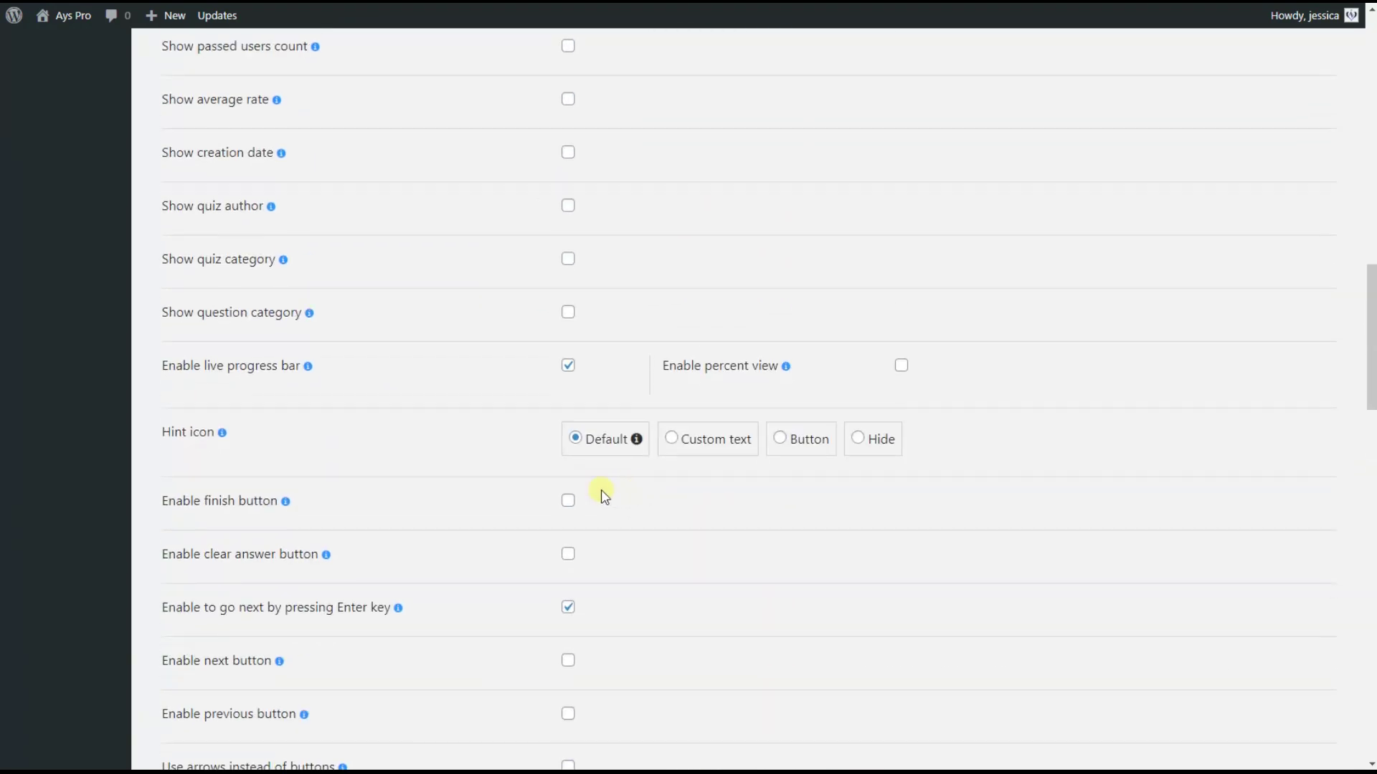
Step: In the quiz's General settings, enable creating a WordPress post for the quiz
{"action": "scroll", "coordinate": [604, 496], "scroll_direction": "up", "scroll_amount": 15}
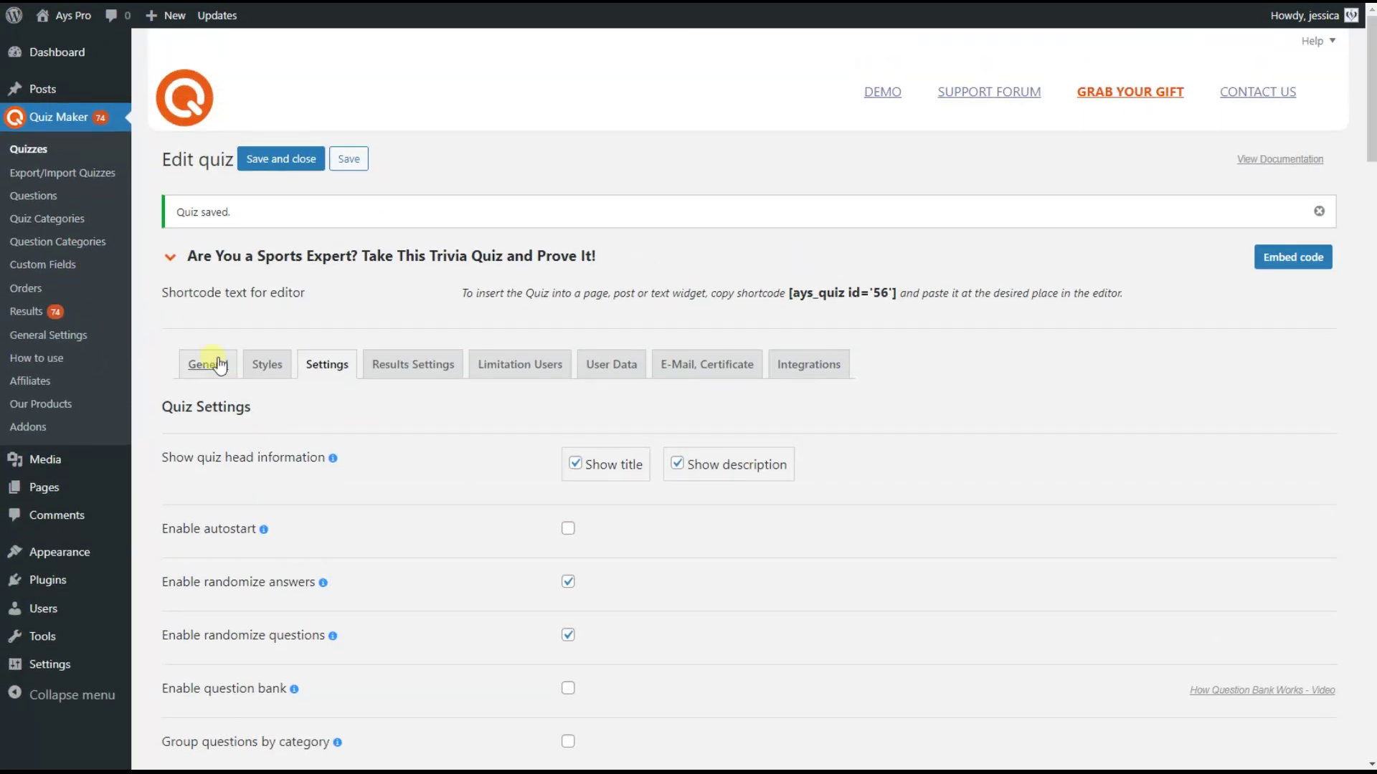
{"action": "left_click", "coordinate": [215, 364]}
{"action": "scroll", "coordinate": [444, 474], "scroll_direction": "down", "scroll_amount": 5}
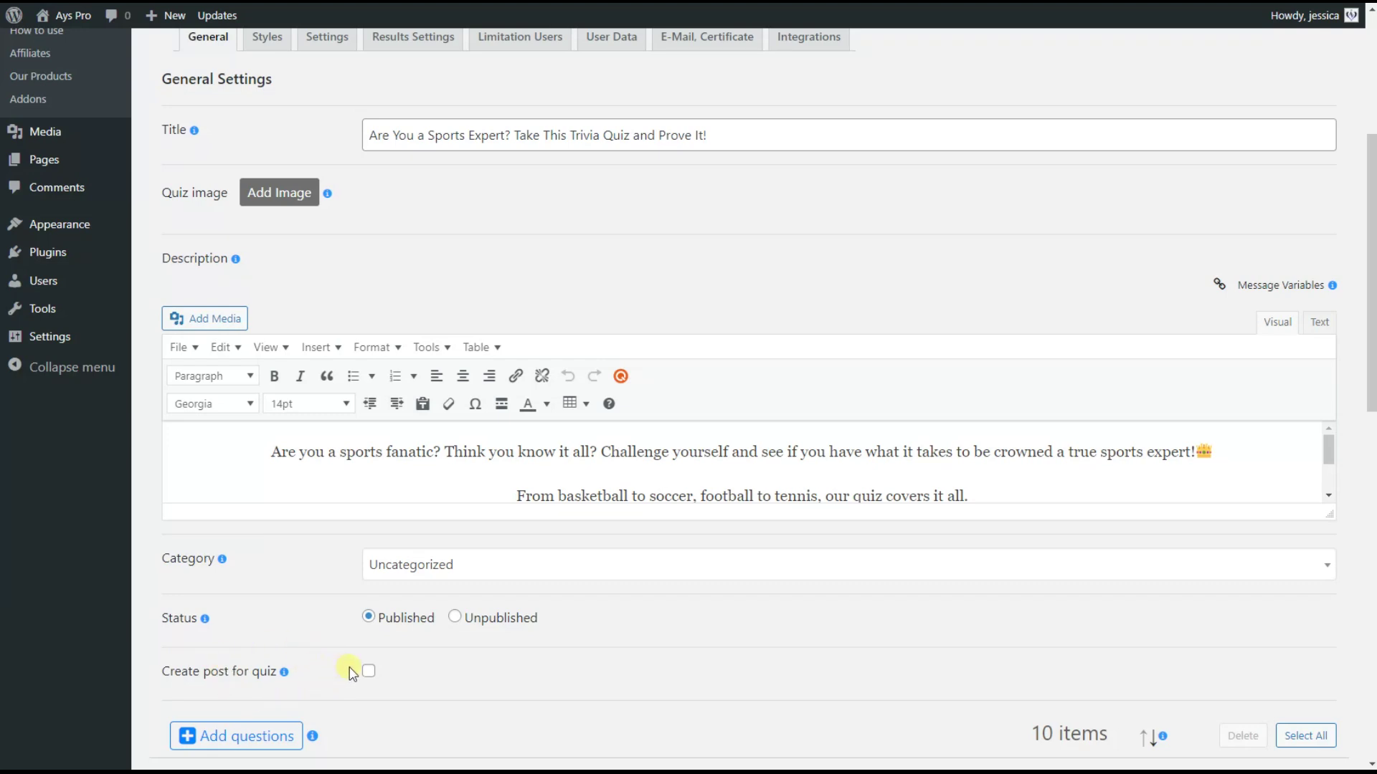
{"action": "left_click", "coordinate": [369, 671]}
Step: Open the quiz's published post on the live site via View Post
{"action": "scroll", "coordinate": [479, 641], "scroll_direction": "down", "scroll_amount": 2}
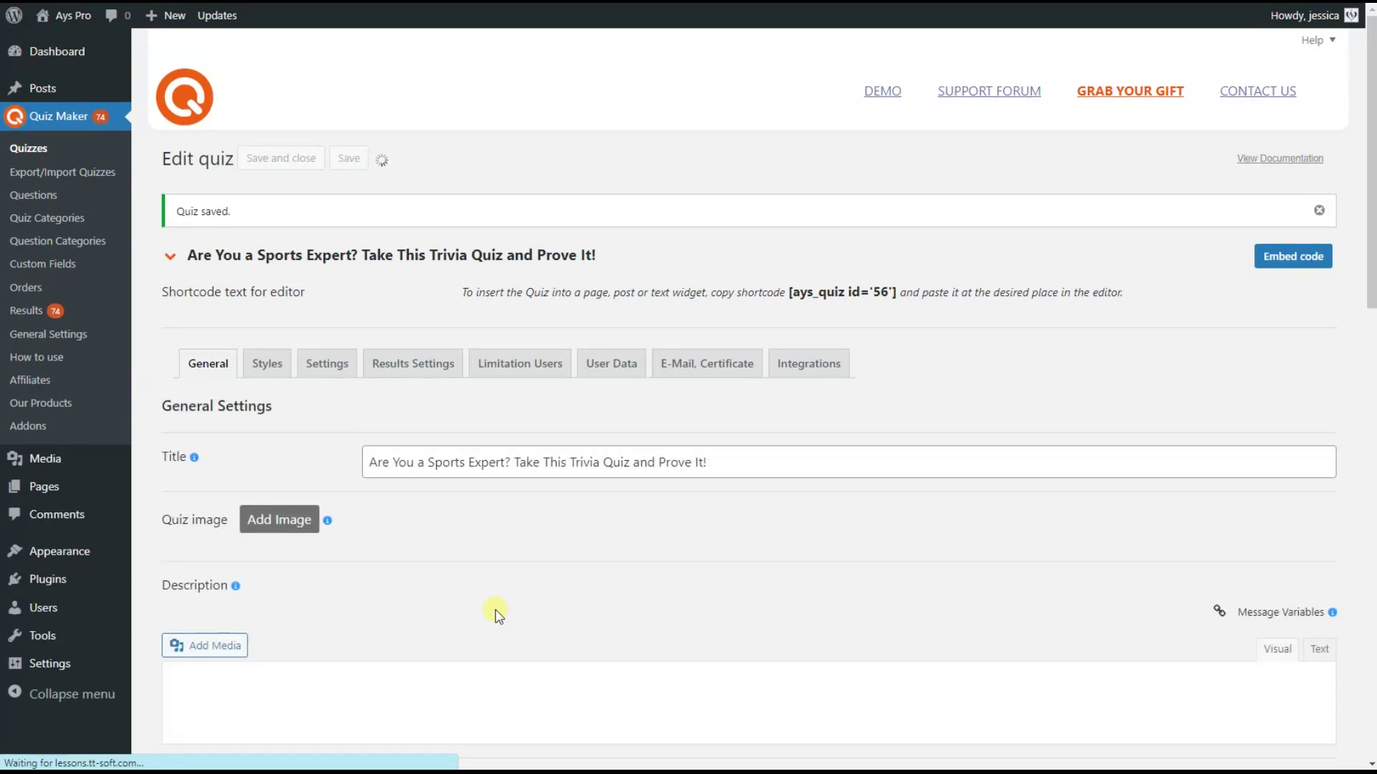
{"action": "scroll", "coordinate": [499, 616], "scroll_direction": "down", "scroll_amount": 5}
{"action": "scroll", "coordinate": [494, 617], "scroll_direction": "down", "scroll_amount": 1}
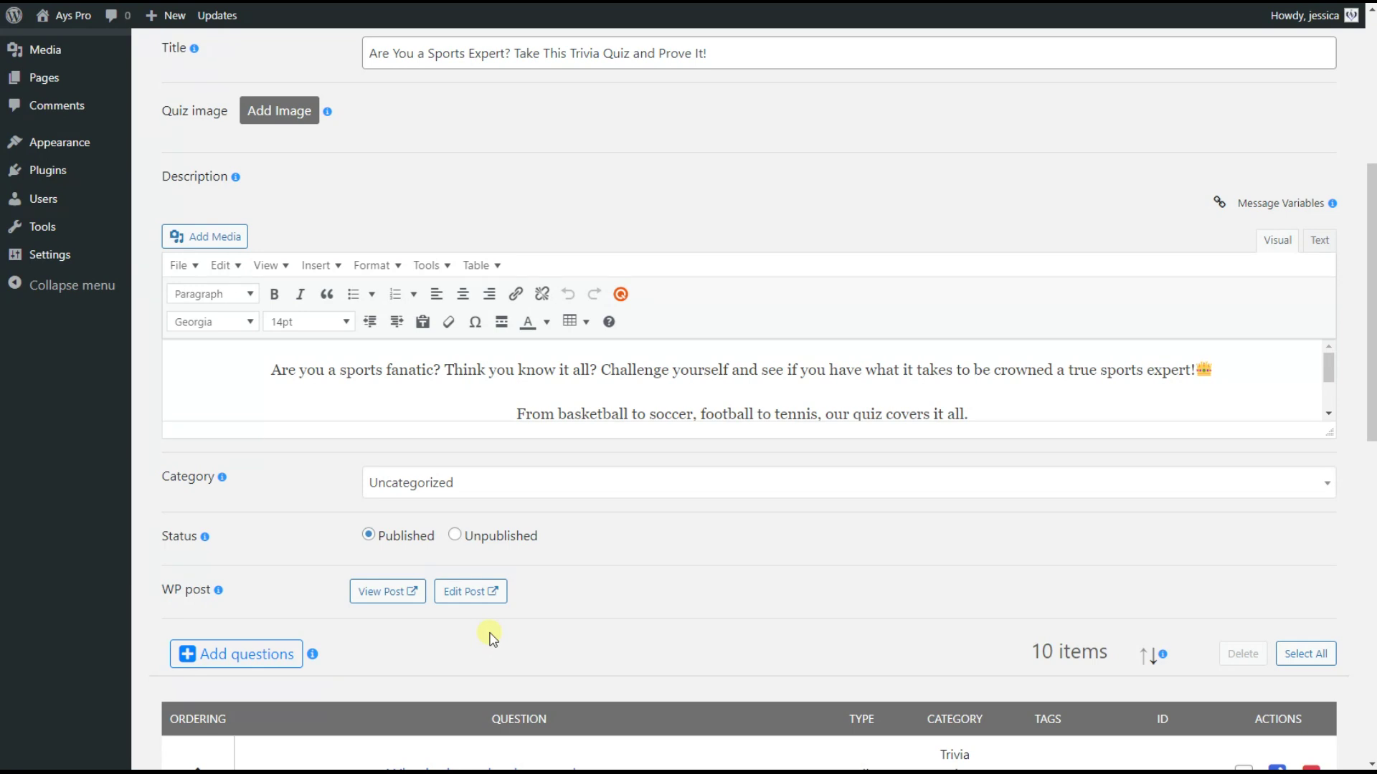
{"action": "left_click", "coordinate": [387, 591]}
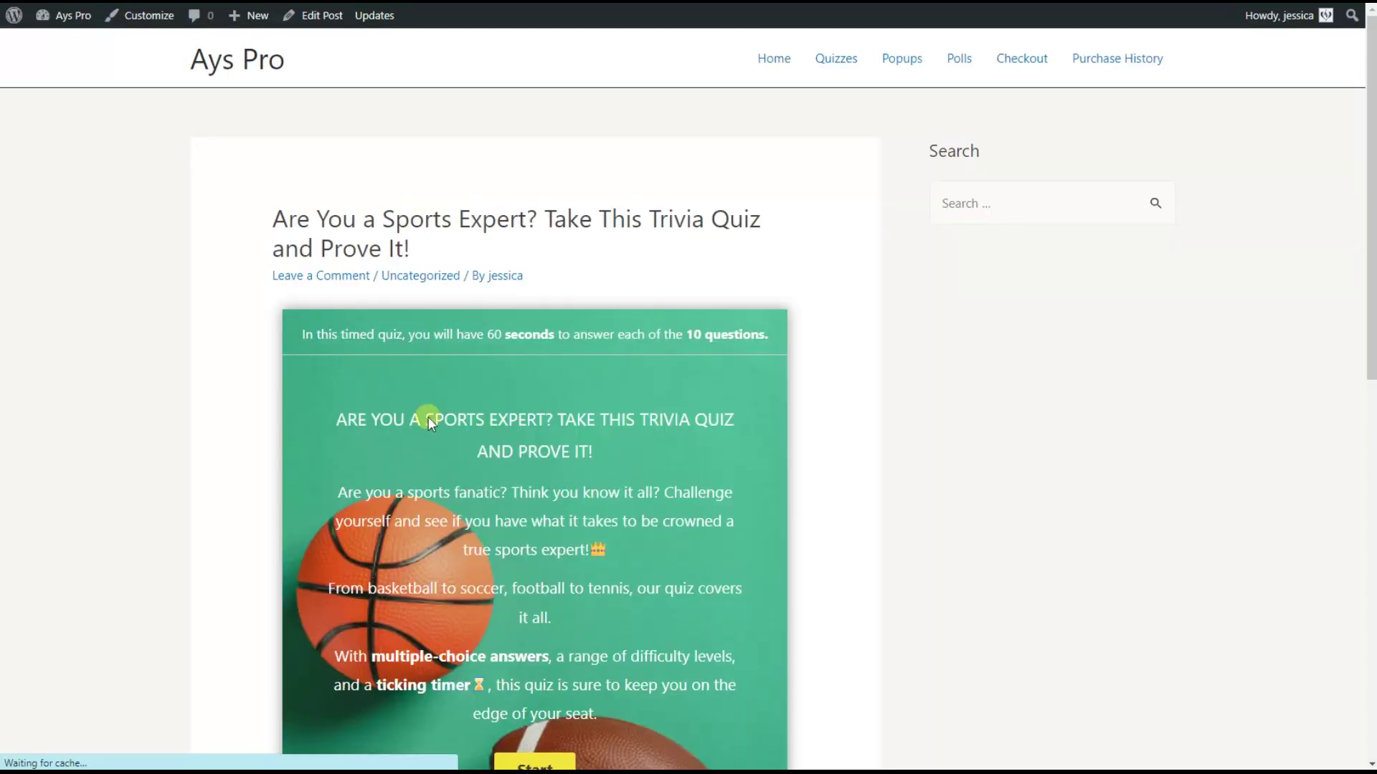
Step: Scroll through the live quiz post before switching to a blank new post
{"action": "scroll", "coordinate": [598, 295], "scroll_direction": "down", "scroll_amount": 2}
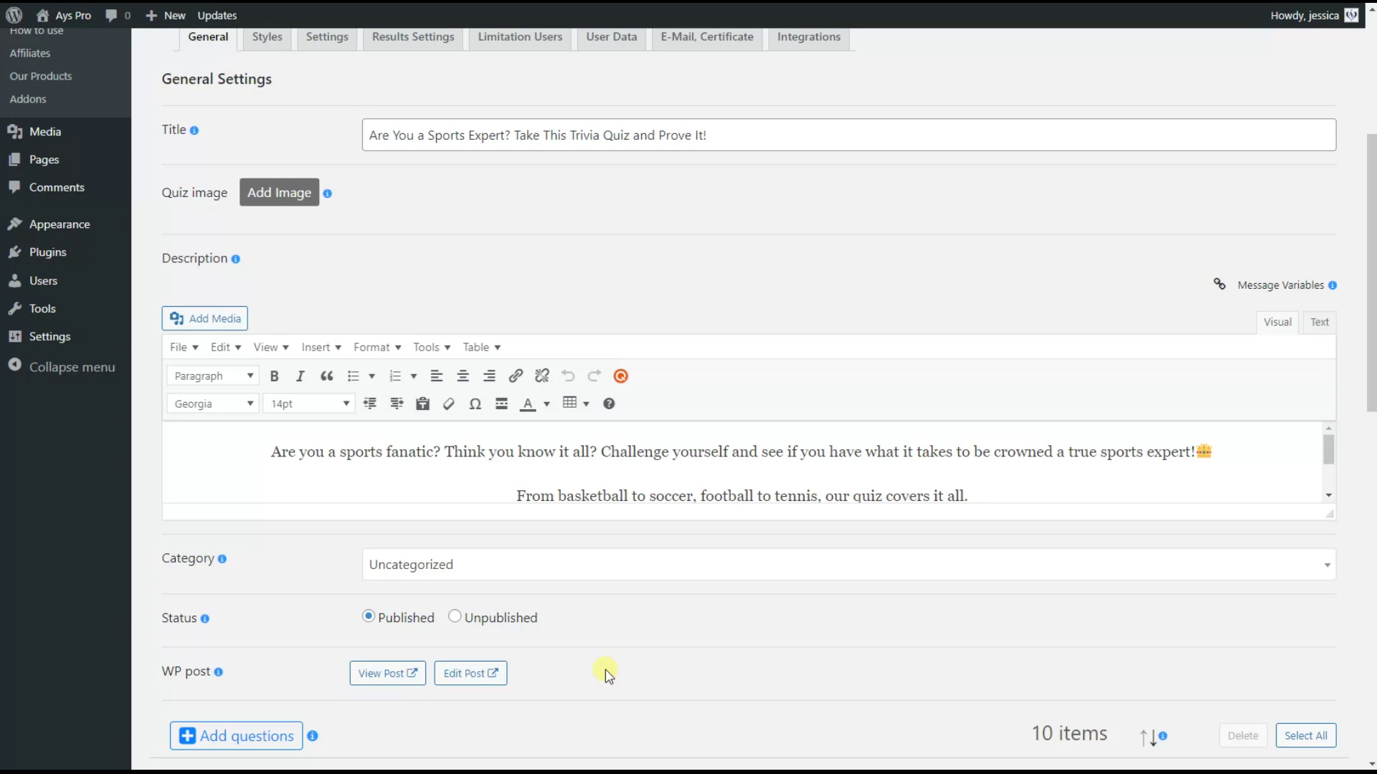
{"action": "scroll", "coordinate": [602, 605], "scroll_direction": "up", "scroll_amount": 5}
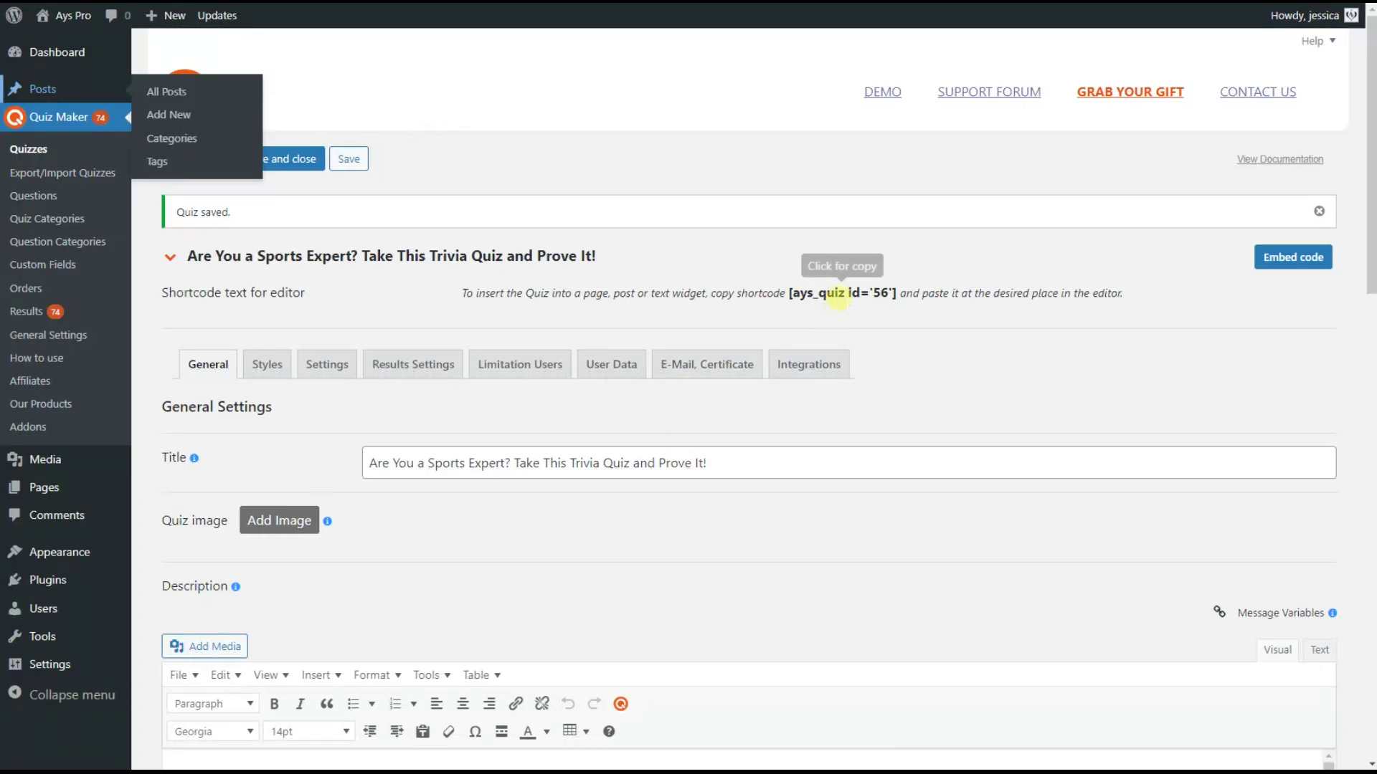
Step: Paste the [ays_quiz id='56'] shortcode into a post titled 'Timer per question quiz'
{"action": "left_click", "coordinate": [838, 293]}
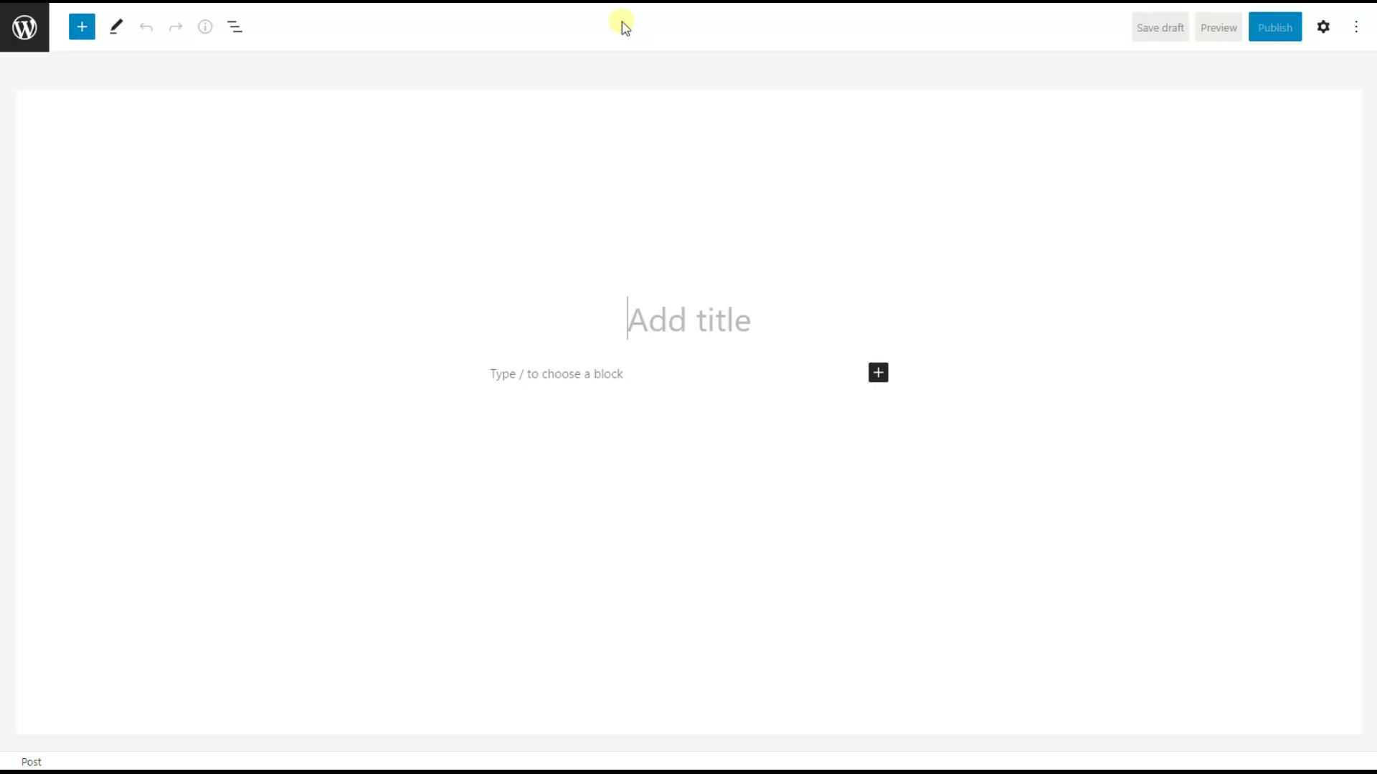
{"action": "left_click", "coordinate": [621, 384]}
{"action": "type", "text": "[ays_quiz id='56']"}
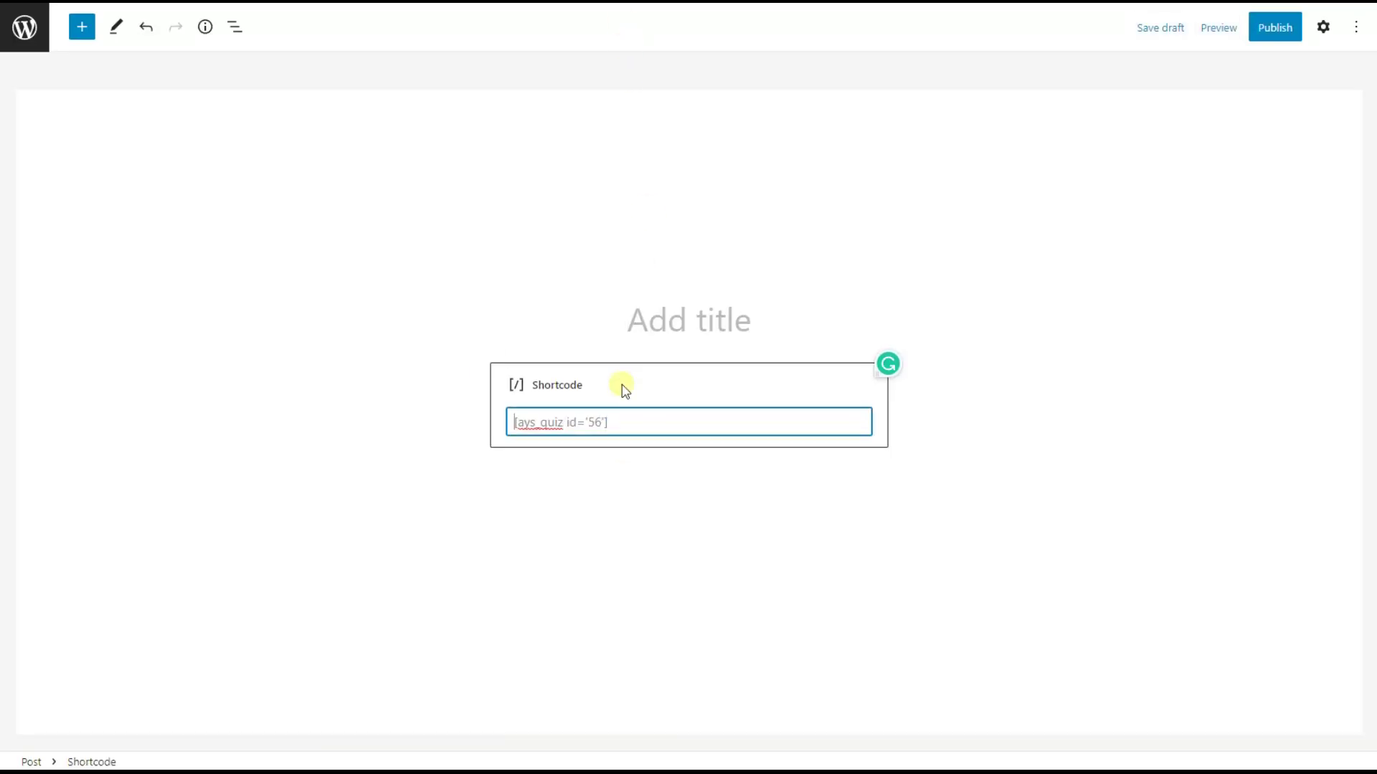
{"action": "left_click", "coordinate": [675, 323]}
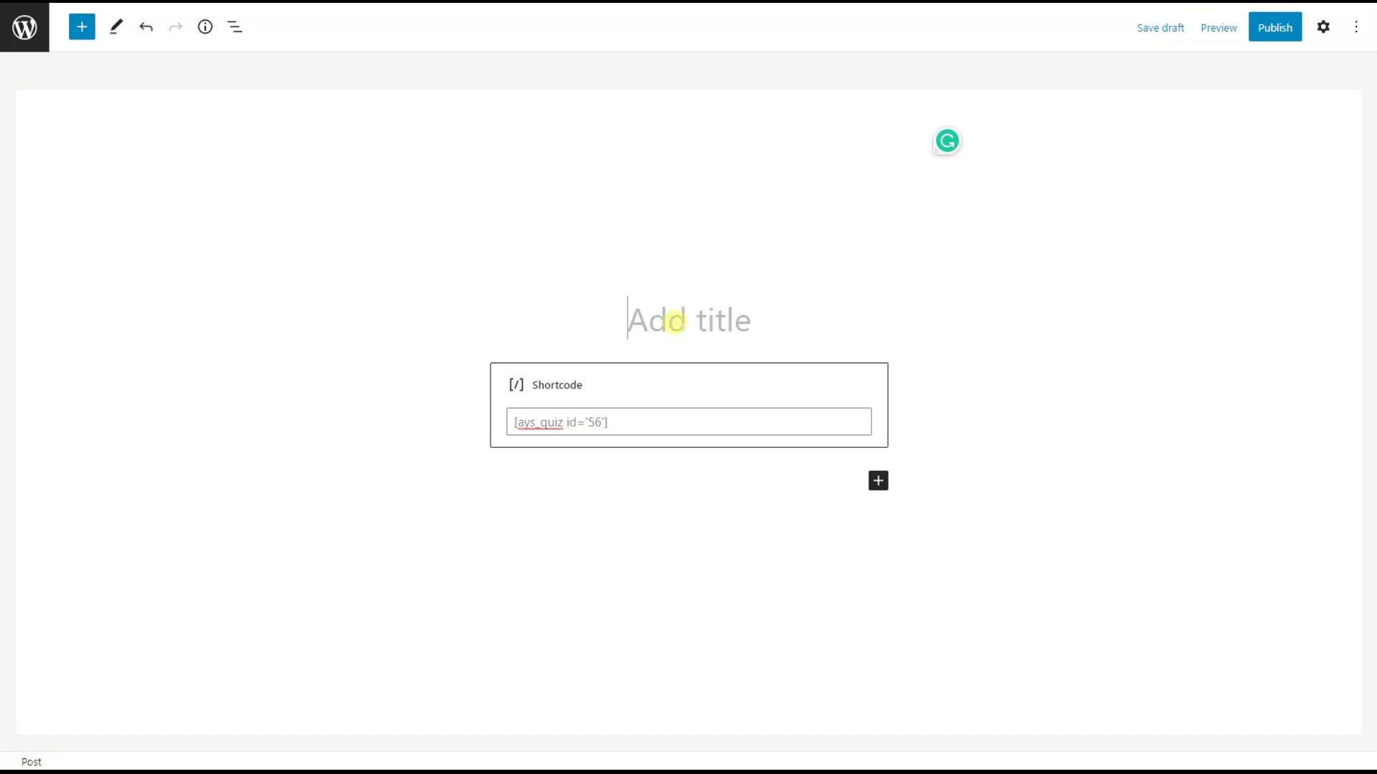
{"action": "type", "text": "T"}
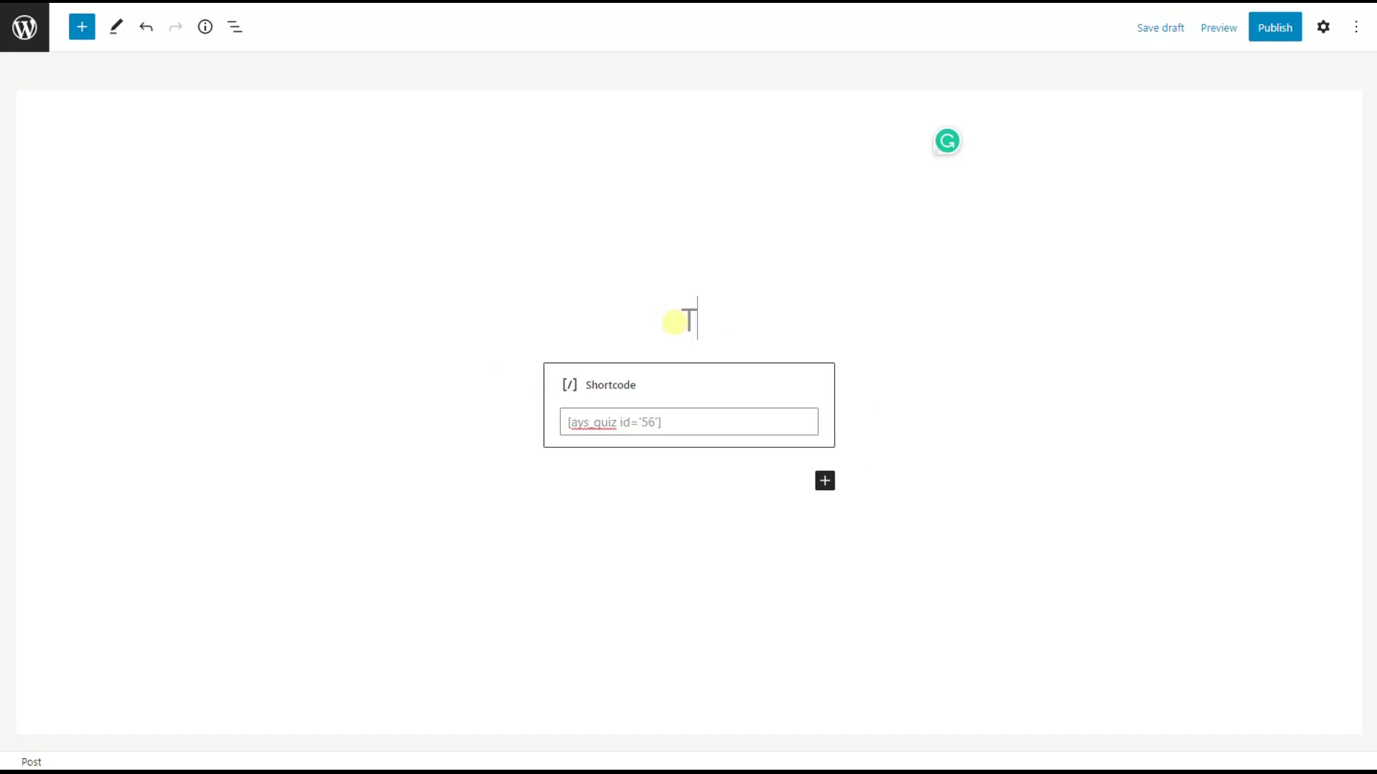
{"action": "type", "text": "imer per "}
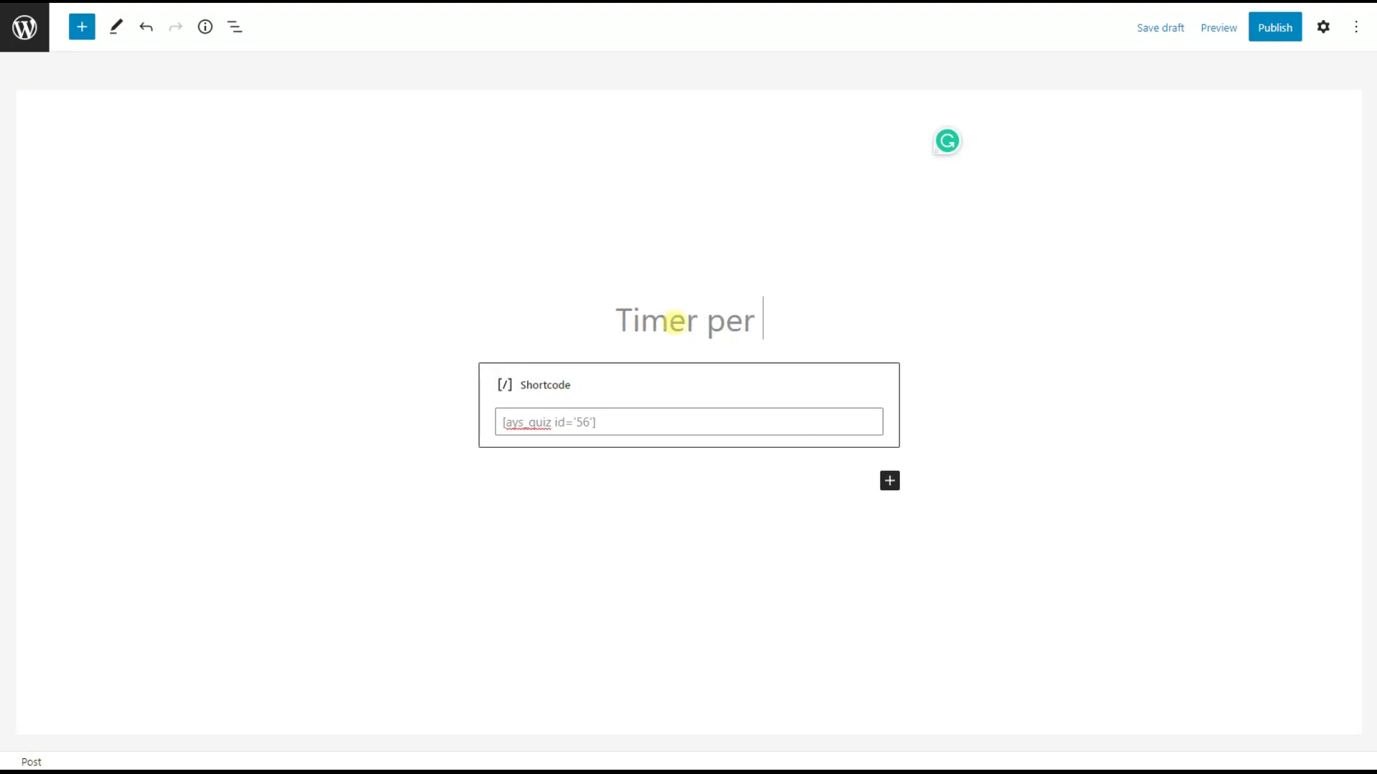
{"action": "type", "text": "question quiz"}
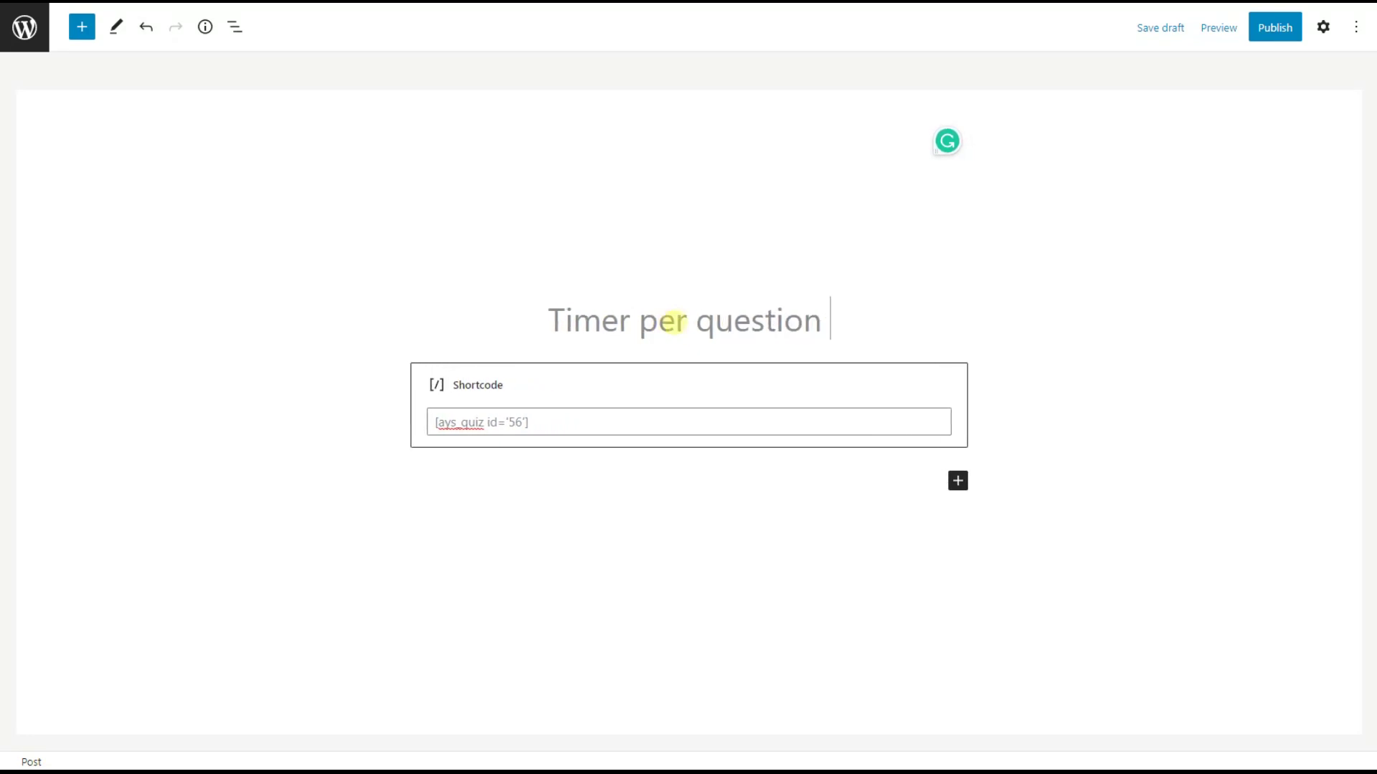
Step: Publish the post and view it on the live site
{"action": "left_click", "coordinate": [1275, 27]}
{"action": "left_click", "coordinate": [1214, 29]}
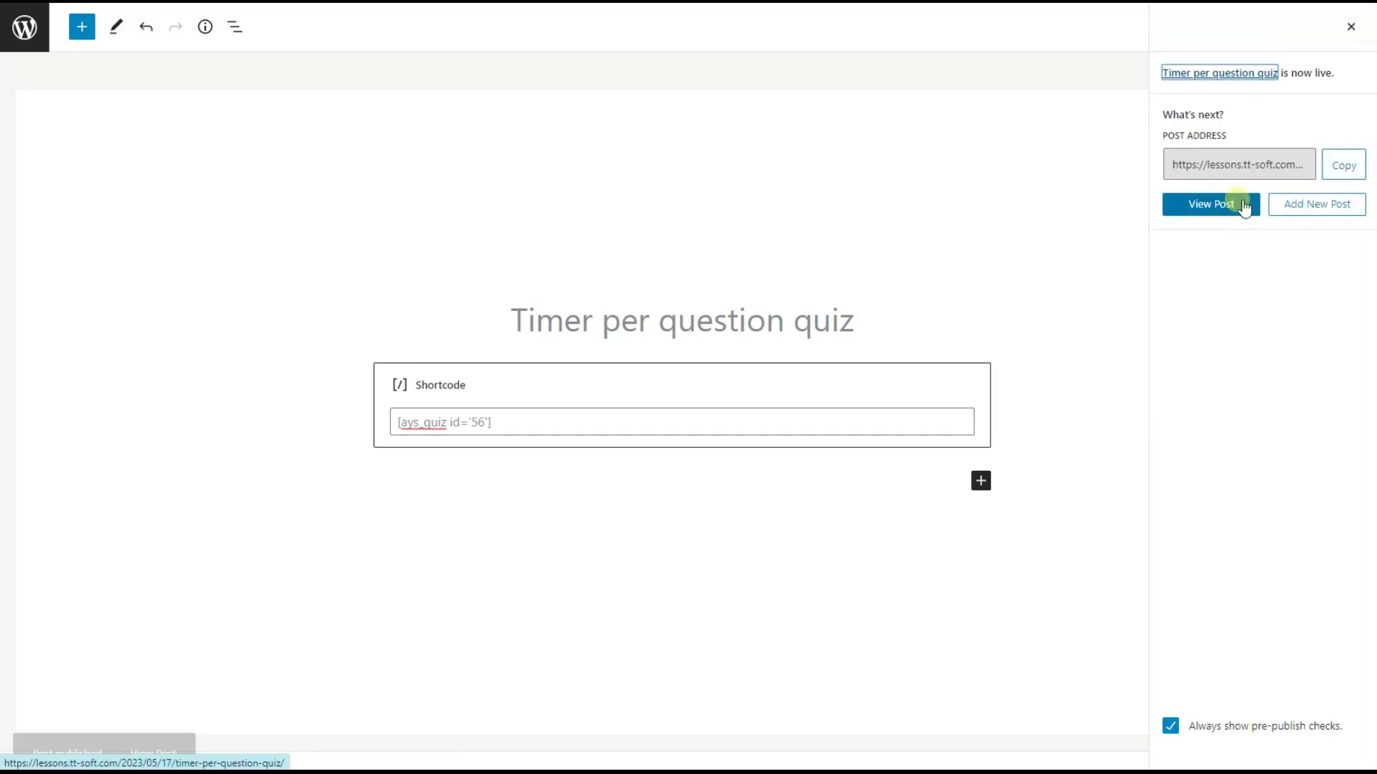
{"action": "left_click", "coordinate": [1239, 205]}
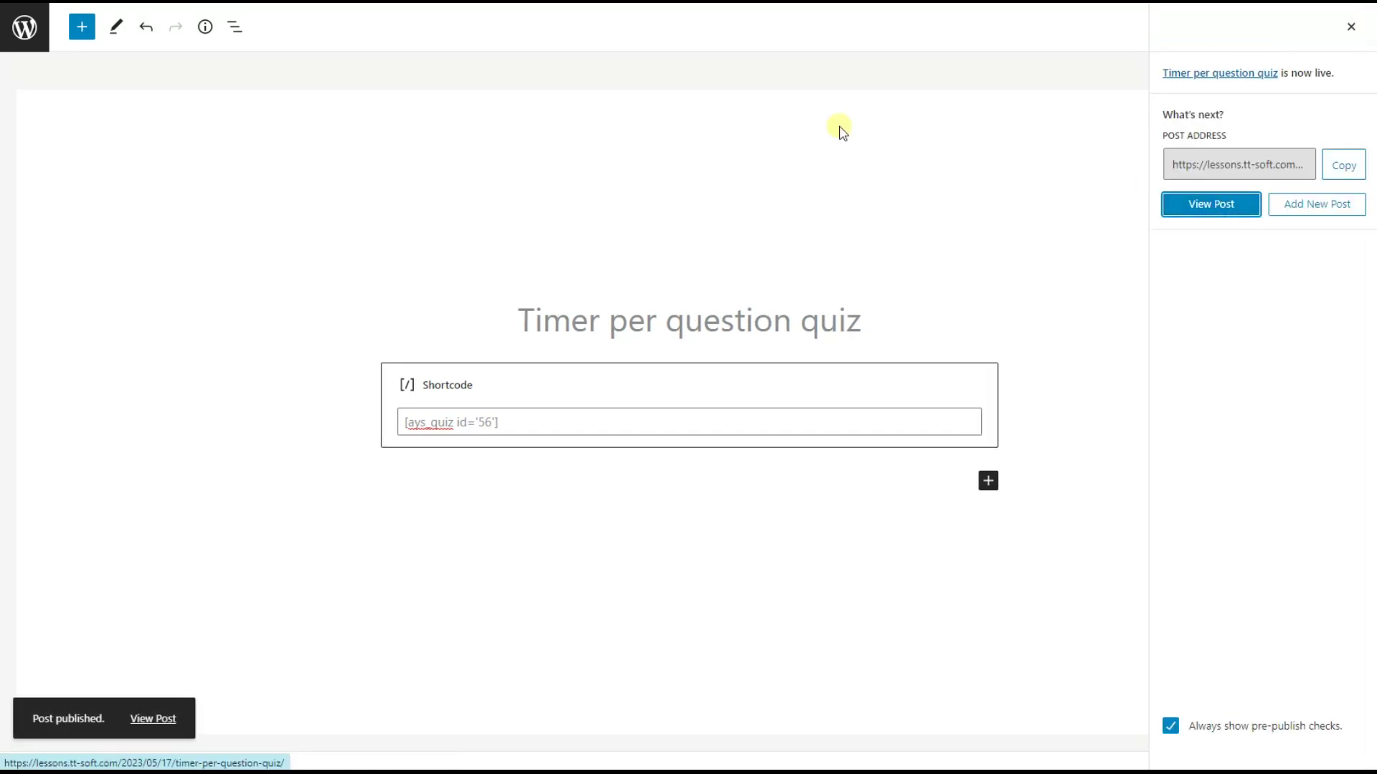
{"action": "scroll", "coordinate": [552, 561], "scroll_direction": "down", "scroll_amount": 3}
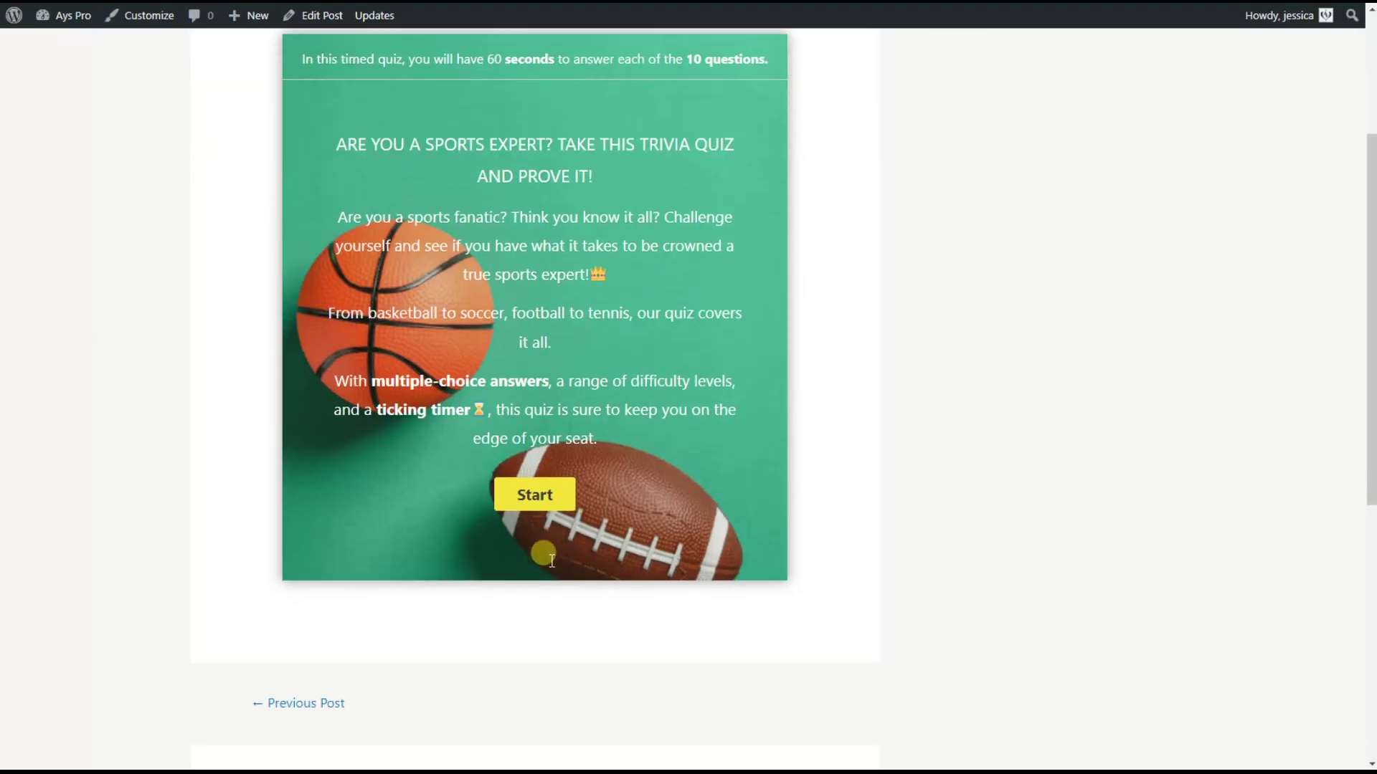
Step: Start the quiz, get past the guest details, and answer question 1 with Fe
{"action": "left_click", "coordinate": [531, 502]}
{"action": "left_click", "coordinate": [561, 404]}
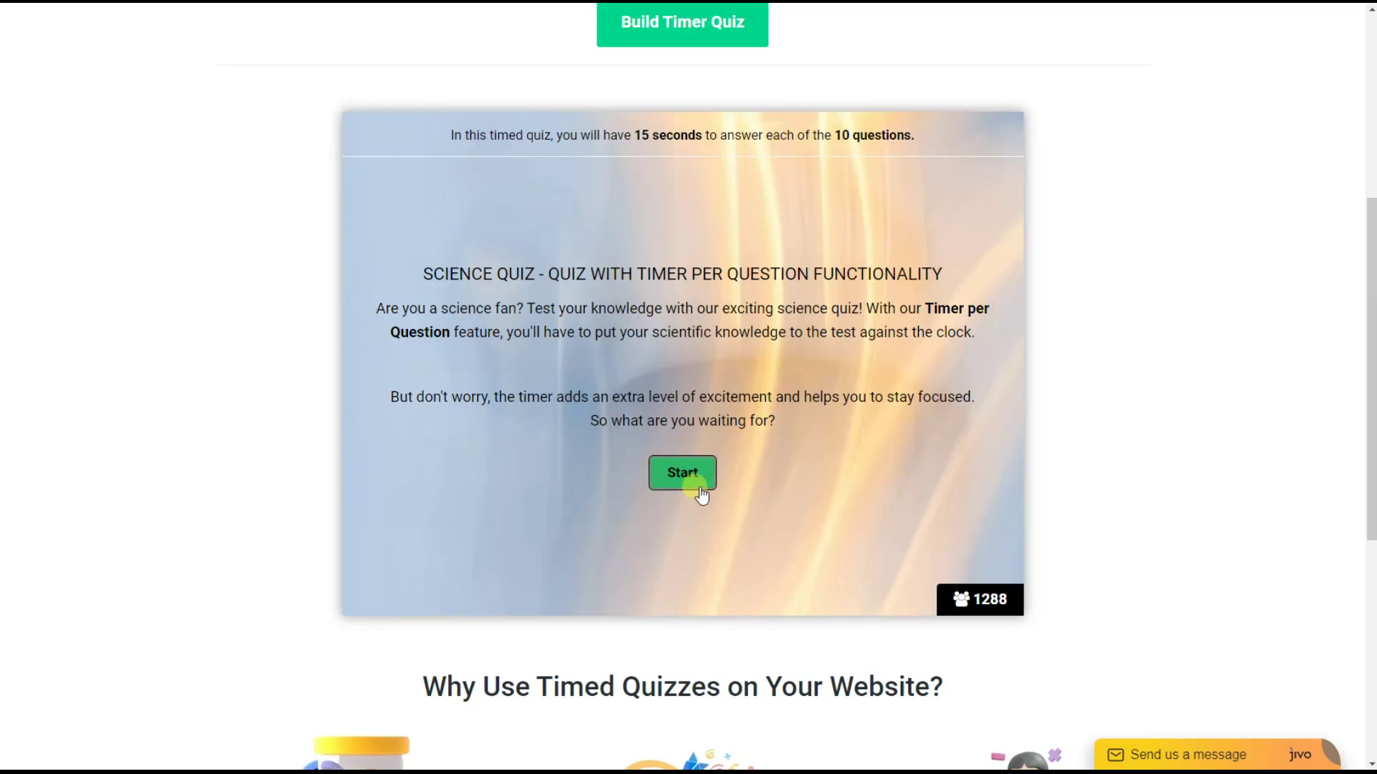
{"action": "left_click", "coordinate": [695, 486]}
{"action": "left_click", "coordinate": [690, 430]}
Step: Answer the remaining questions (Conduction, Proton, Inertia, Respiration, Tissue) through question 10/10
{"action": "left_click", "coordinate": [674, 395]}
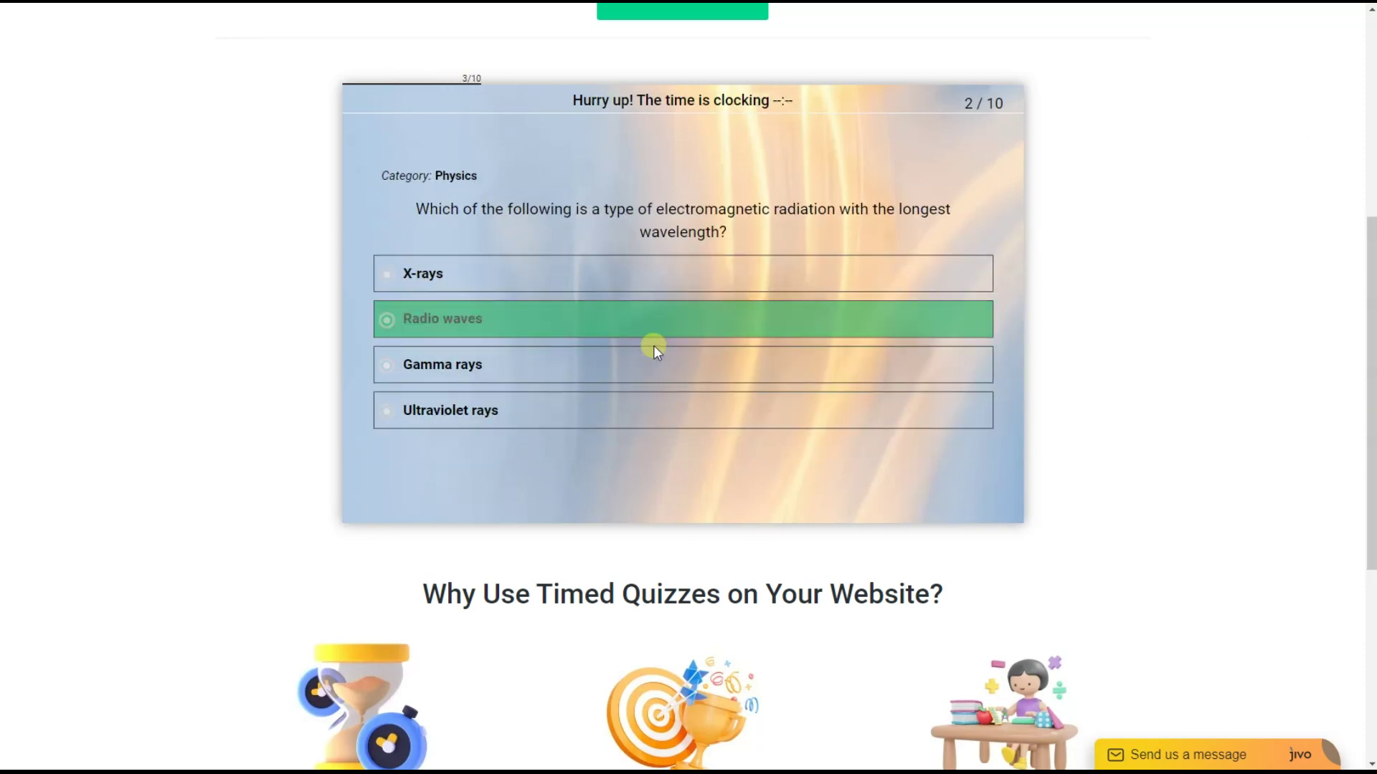
{"action": "left_click", "coordinate": [632, 332]}
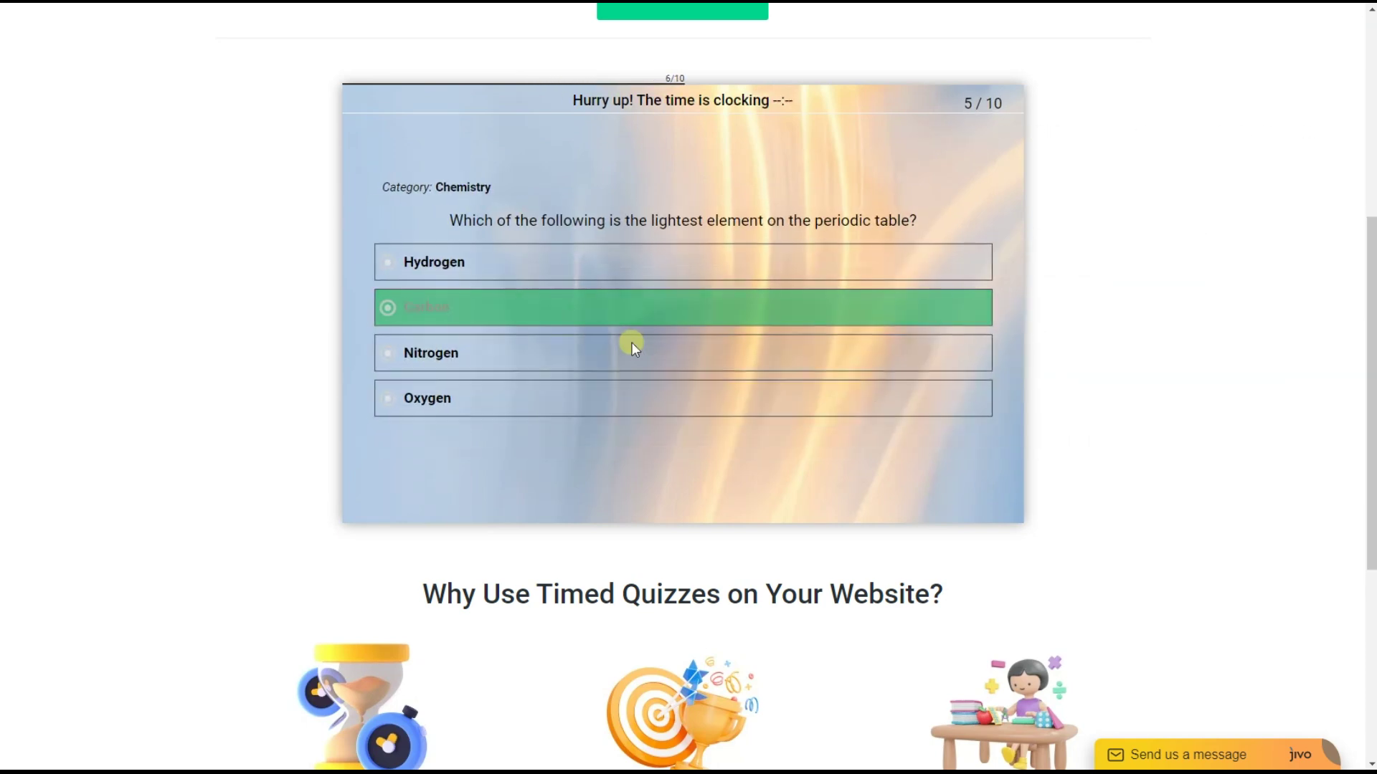
{"action": "left_click", "coordinate": [635, 351]}
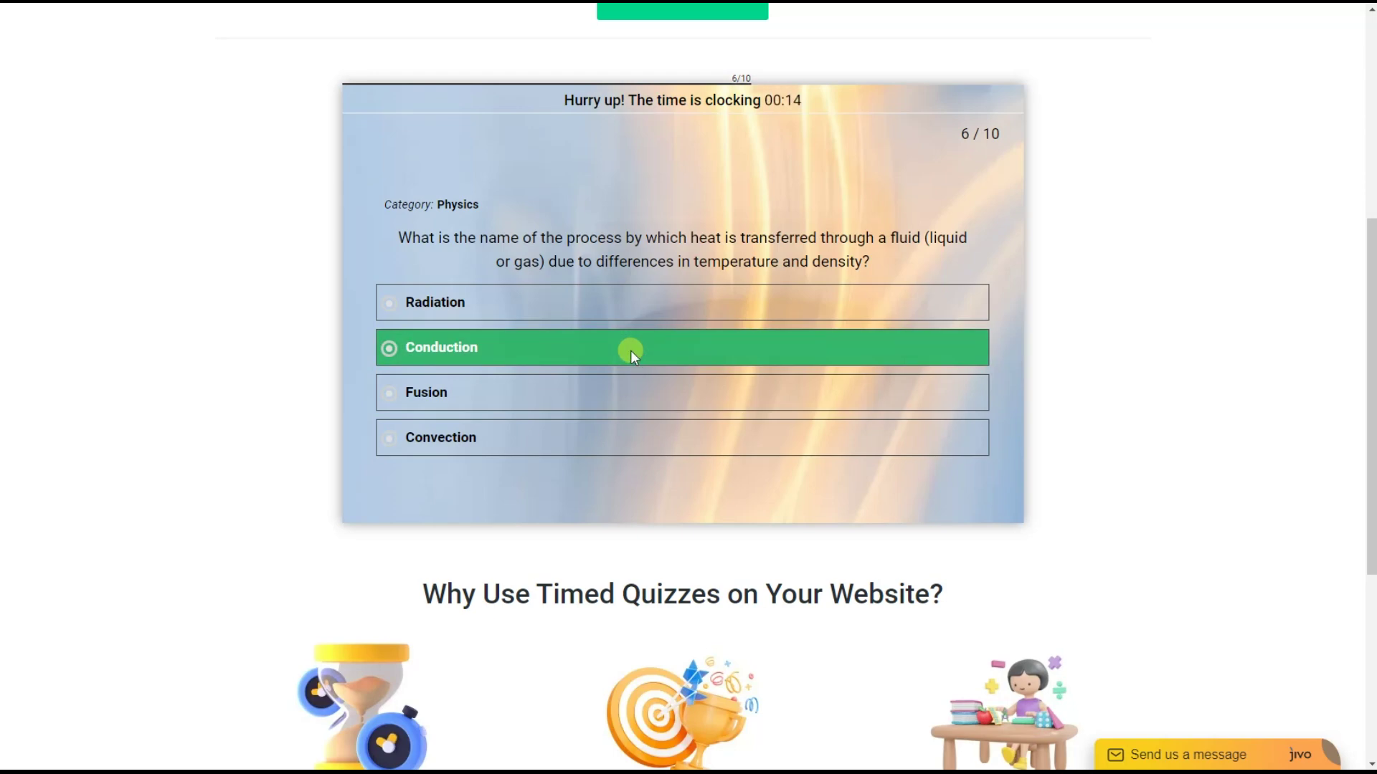
{"action": "left_click", "coordinate": [631, 352]}
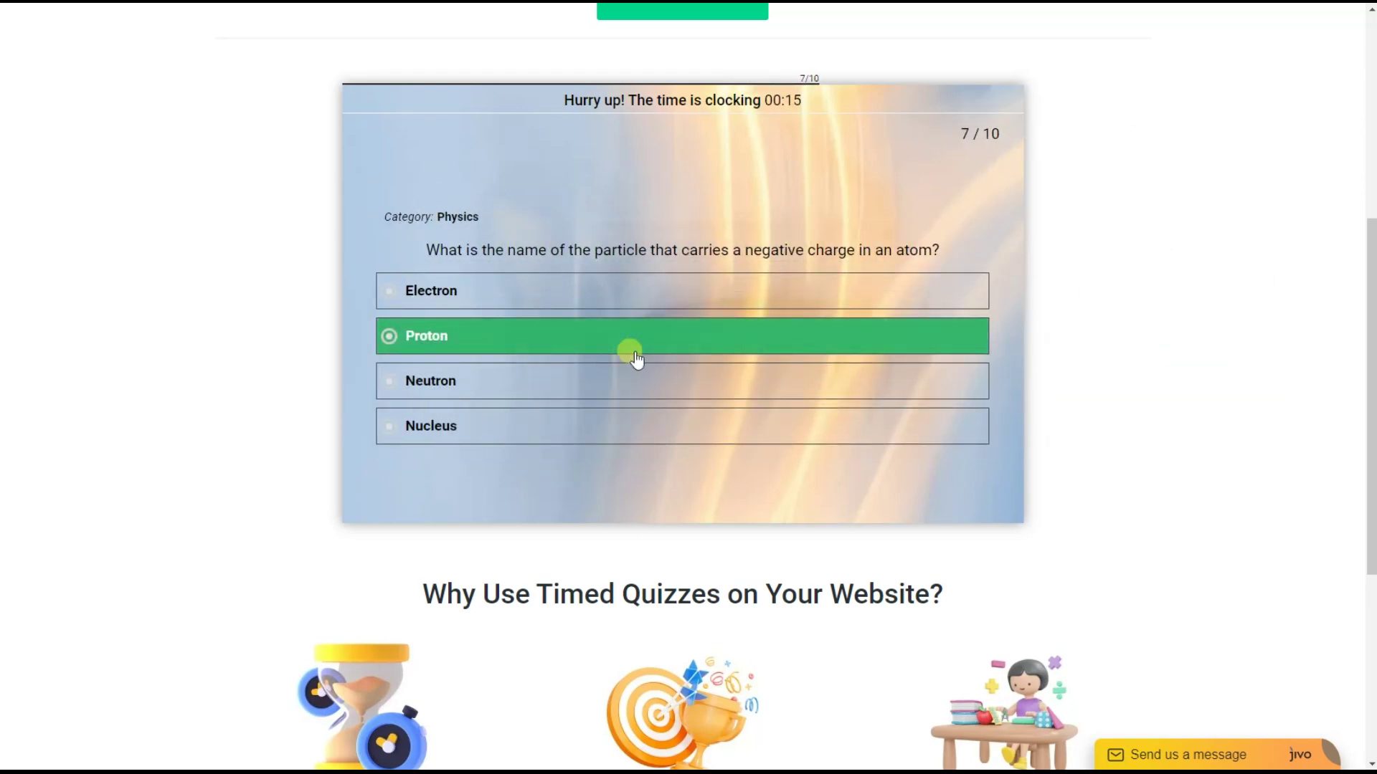
{"action": "left_click", "coordinate": [633, 353]}
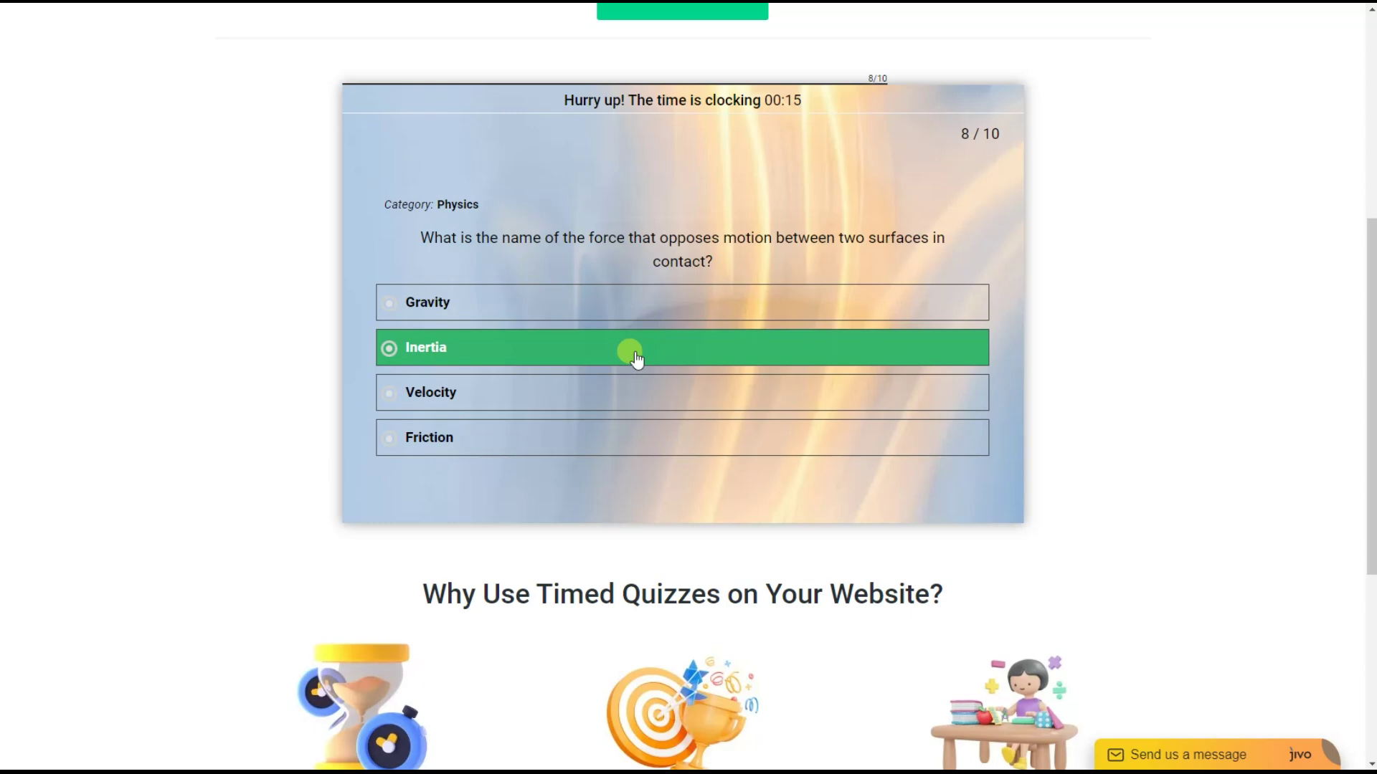
{"action": "left_click", "coordinate": [630, 352]}
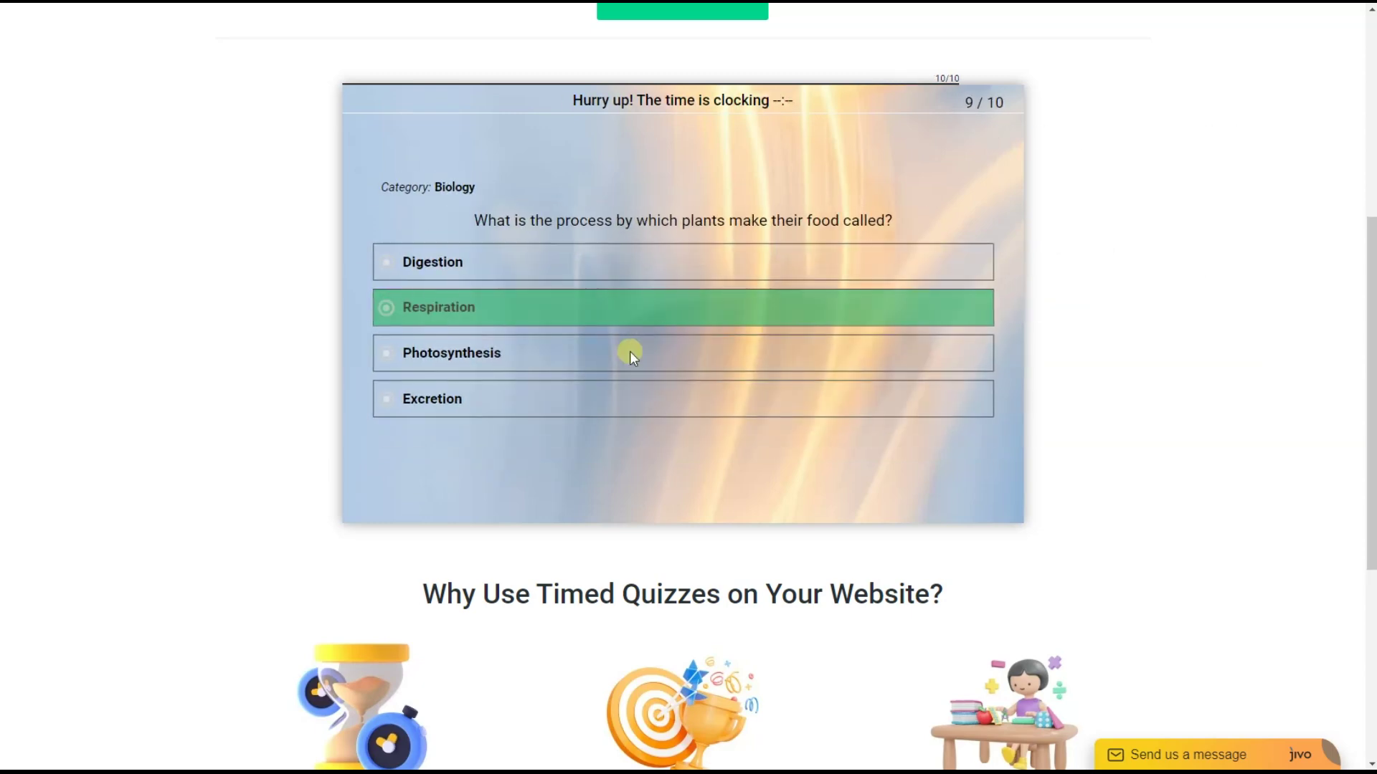
{"action": "left_click", "coordinate": [631, 326]}
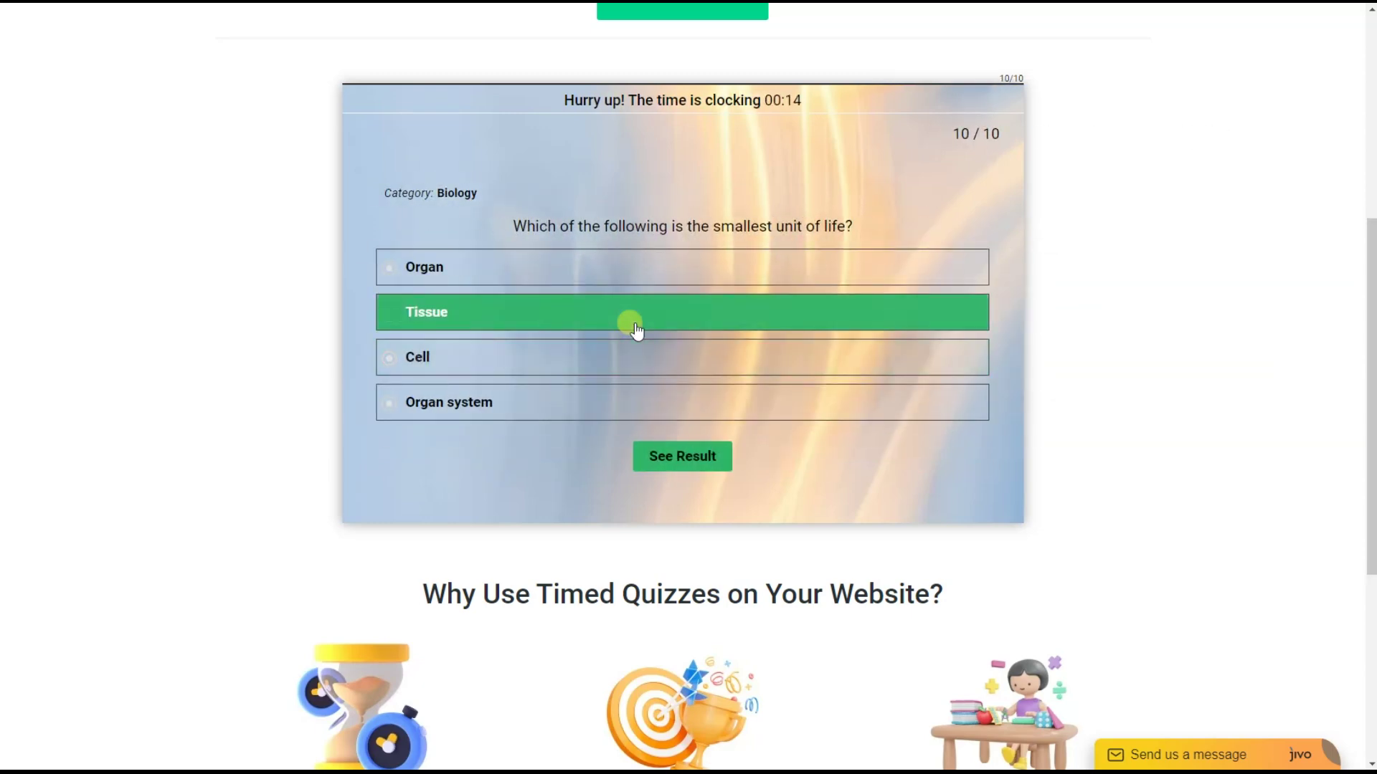